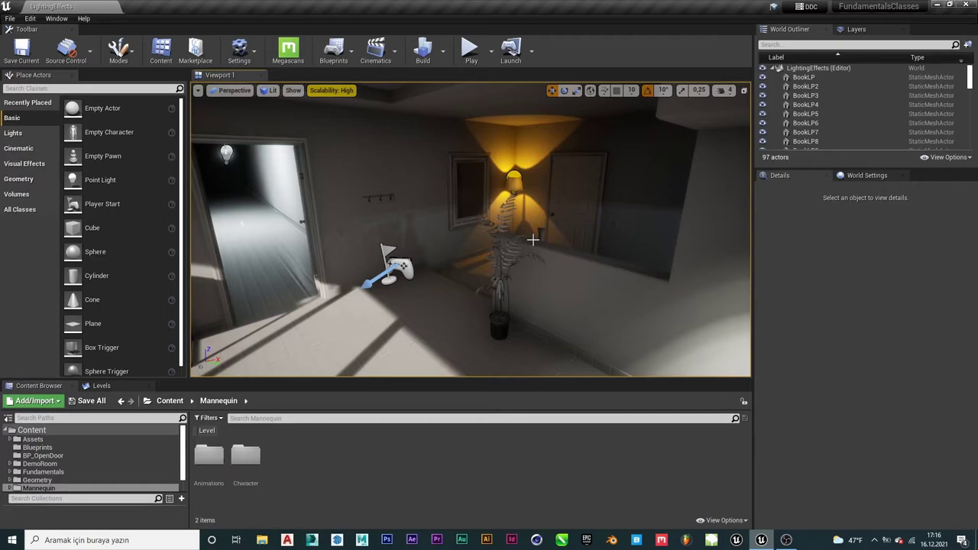
Step: In full-screen viewport, fly up close to the empty picture frame beside the floor lamp
key("F11")
mouse_move(533, 239)
right_mouse_down()
mouse_move(581, 237)
mouse_move(428, 237)
right_mouse_up()
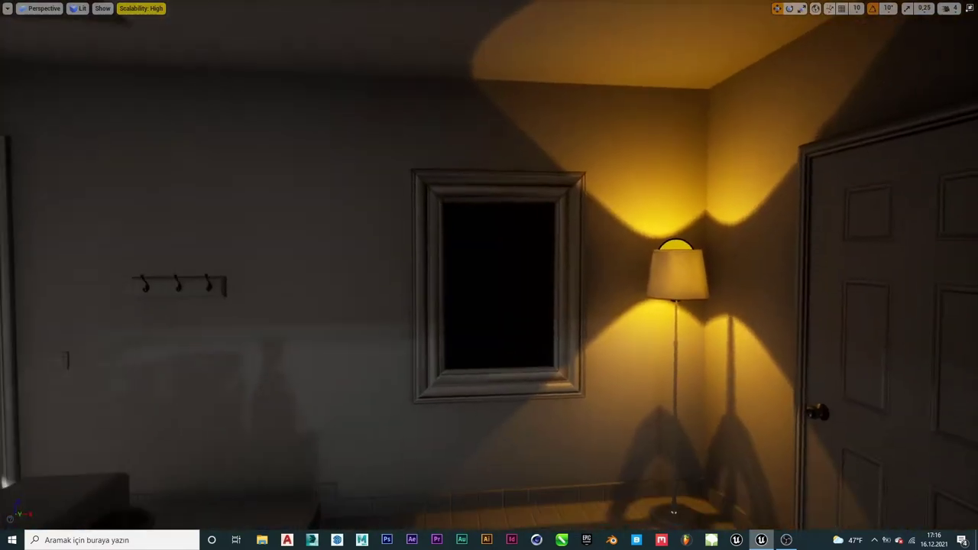
key("F11")
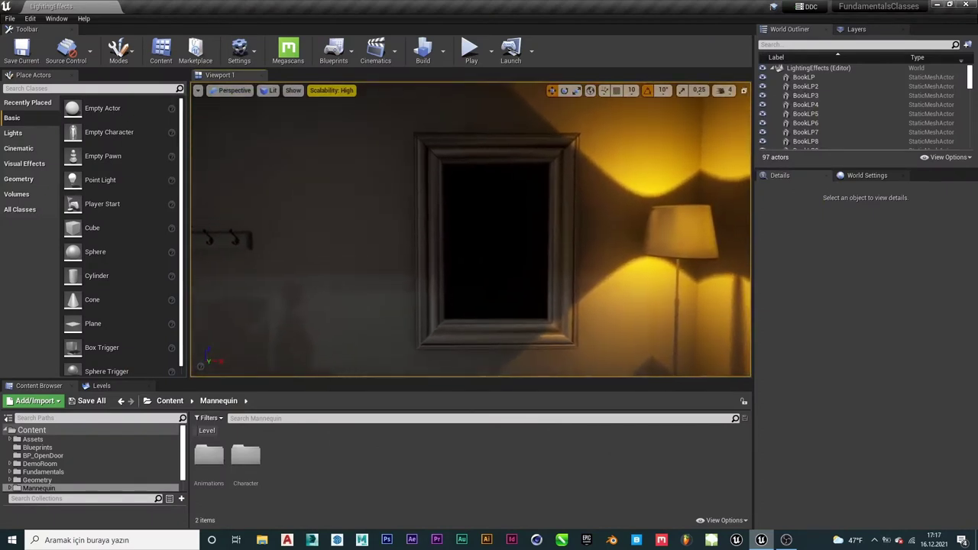
Step: Drag a Planar Reflection from Place Actors' Visual Effects into the room near the frame
left_click_drag(332, 148, 332, 147)
left_click(26, 138)
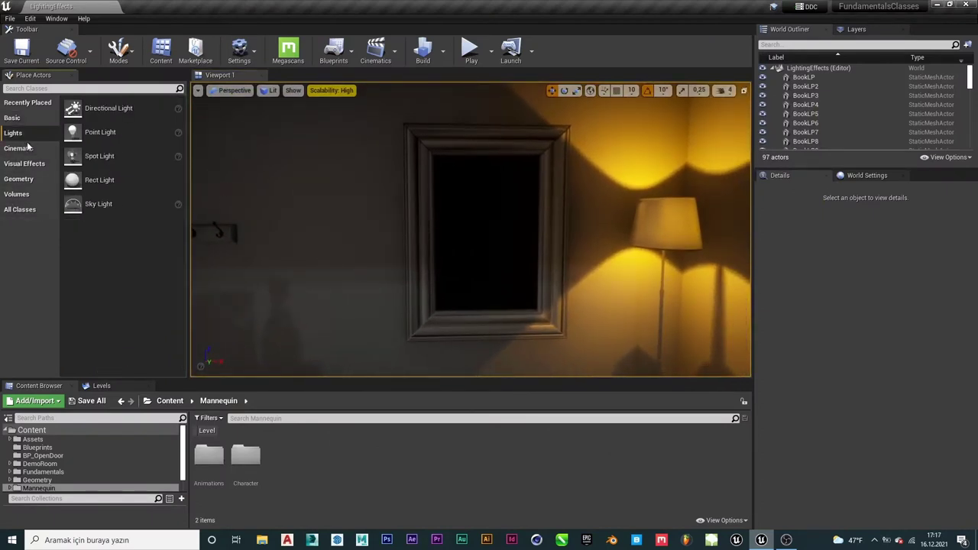
left_click(29, 149)
left_click(39, 167)
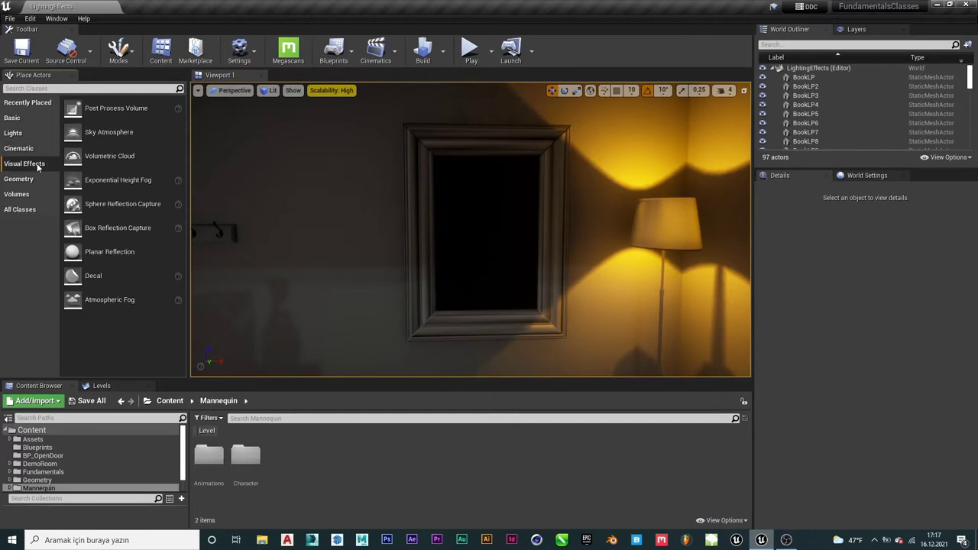
left_click_drag(111, 252, 413, 270)
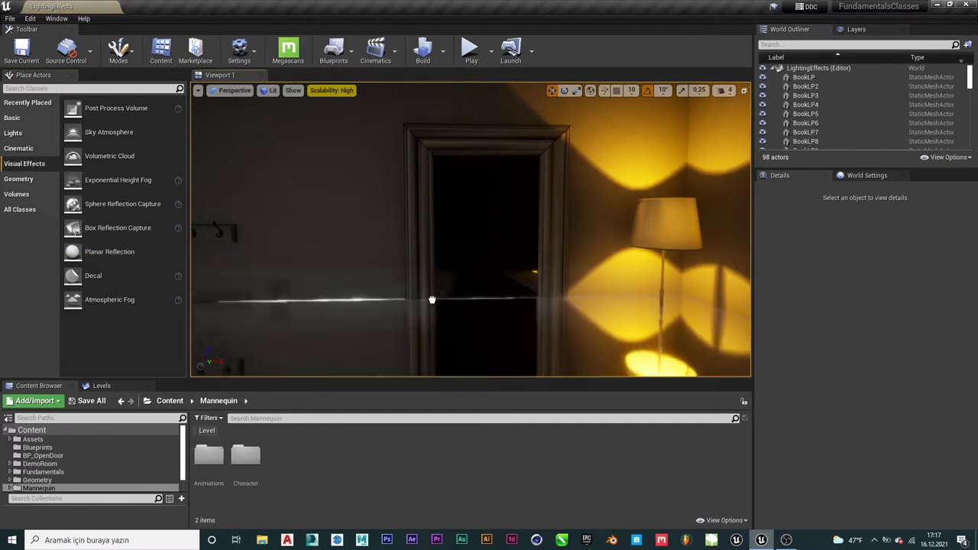
right_click_drag(474, 264, 460, 260)
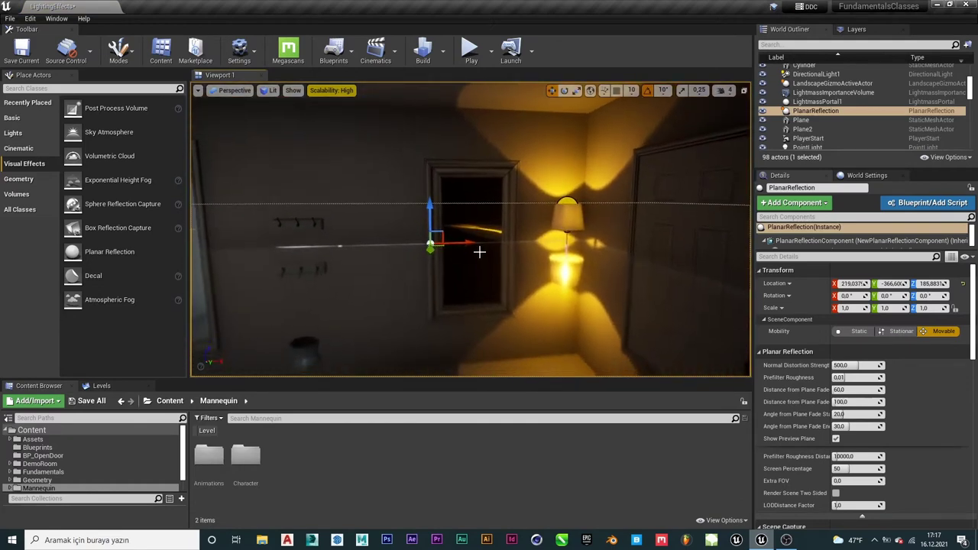
Step: Rotate the Planar Reflection upright to 180, -90, -90 and lower its X scale toward 0.0225
key("e")
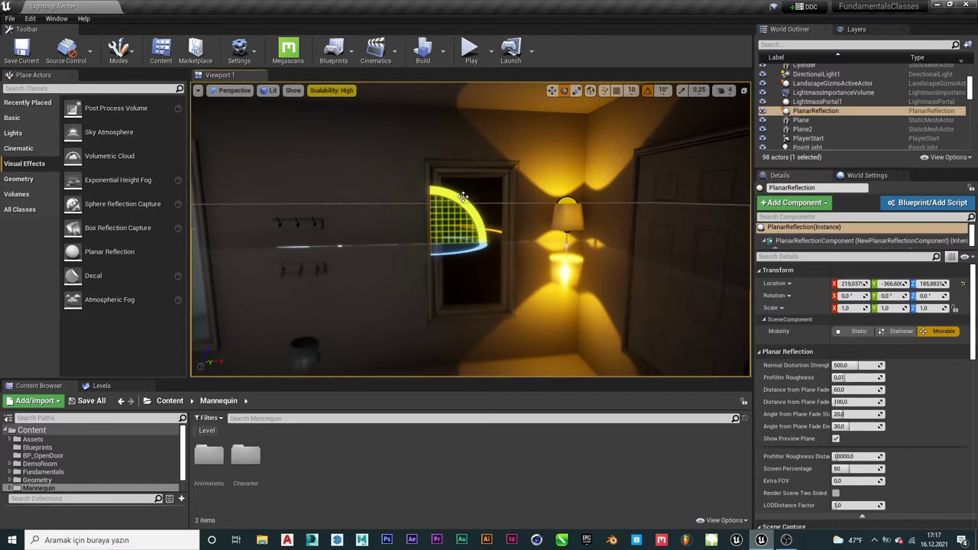
mouse_move(464, 197)
left_mouse_down()
mouse_move(469, 287)
mouse_move(432, 302)
left_mouse_up()
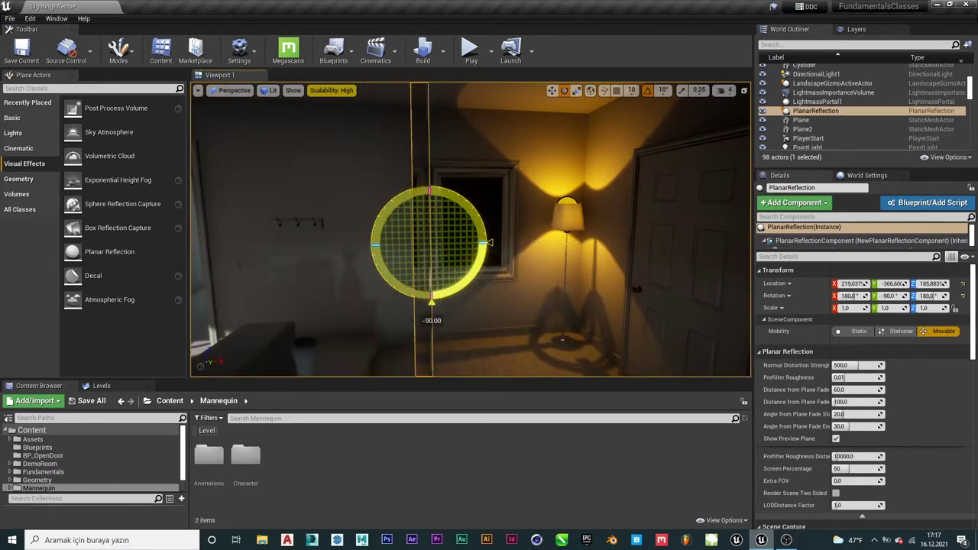
mouse_move(432, 302)
right_mouse_down()
mouse_move(367, 302)
mouse_move(443, 302)
right_mouse_up()
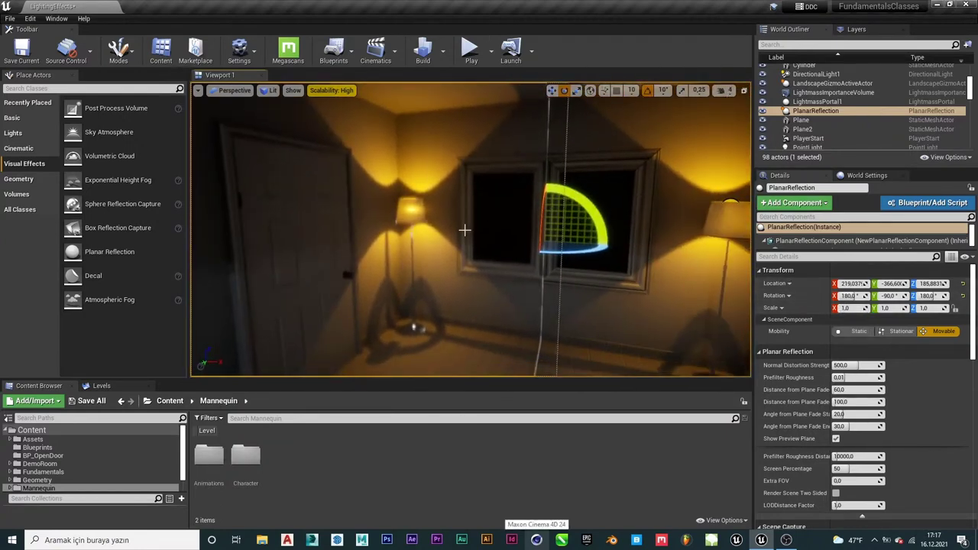
key("w")
key("e")
key("r")
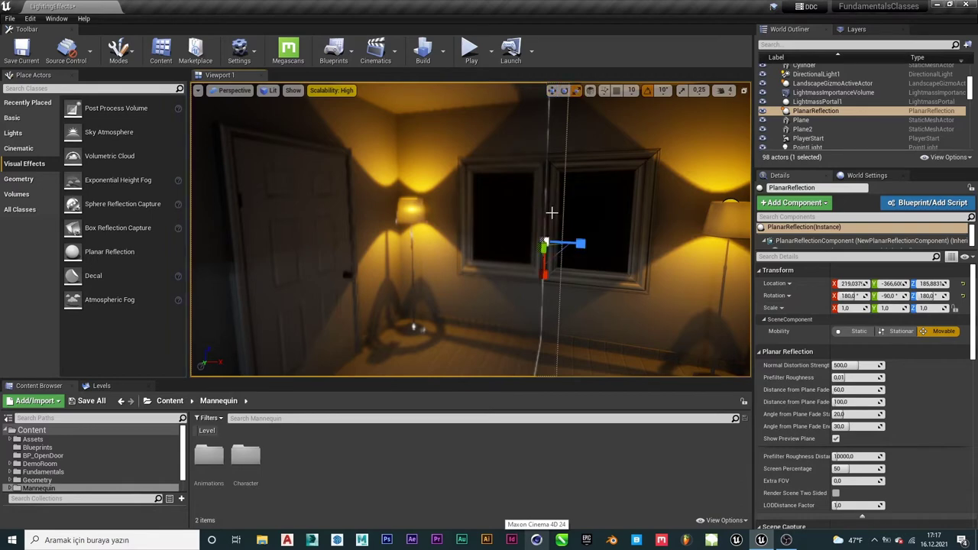
key("e")
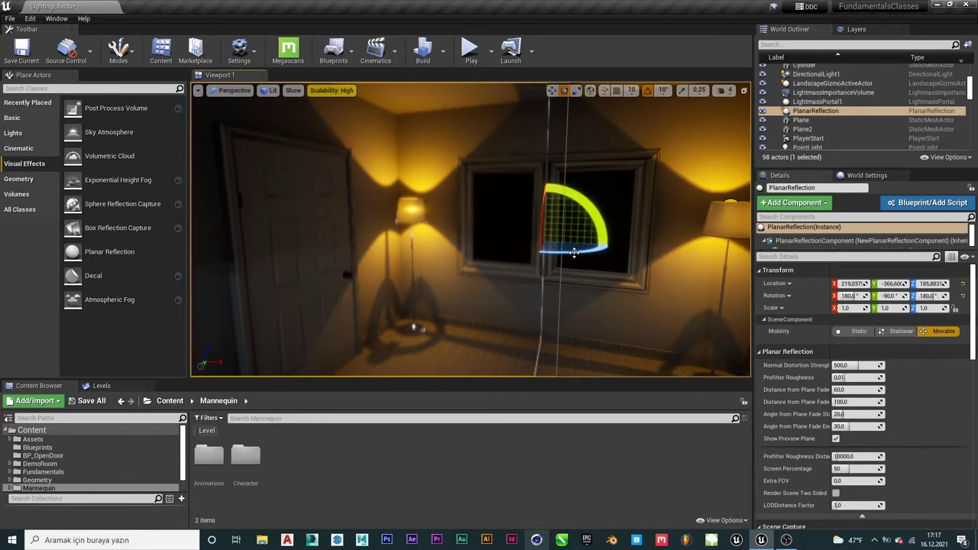
left_click_drag(584, 251, 537, 252)
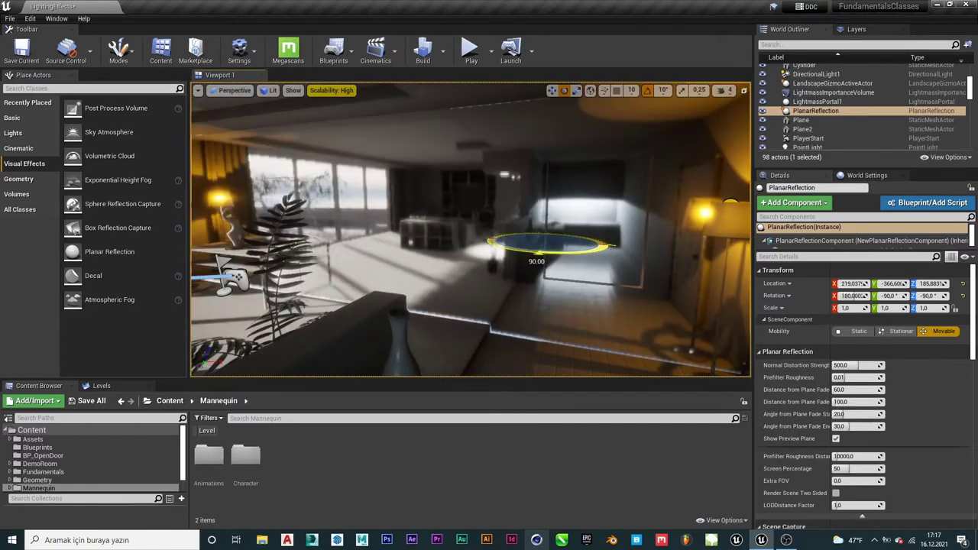
right_click_drag(595, 247, 535, 252)
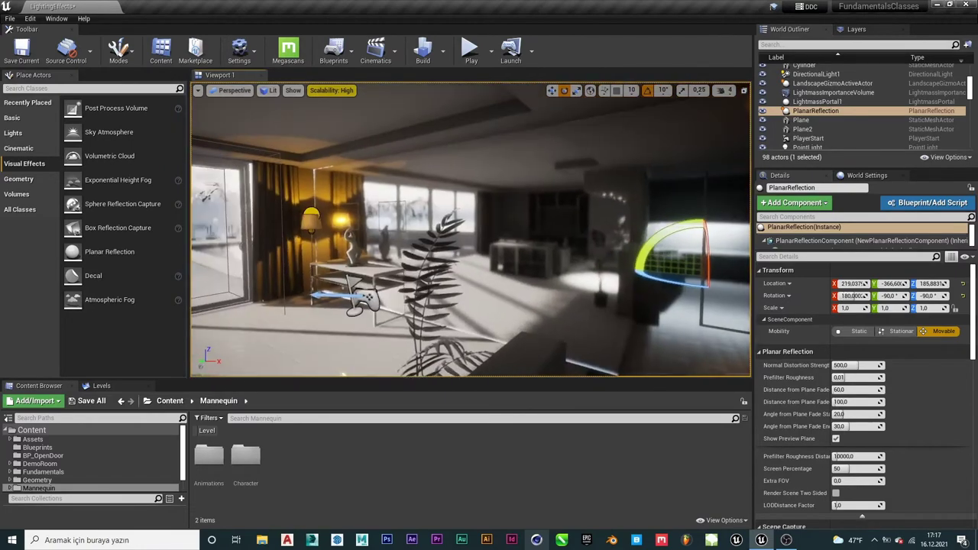
right_click_drag(535, 252, 551, 253)
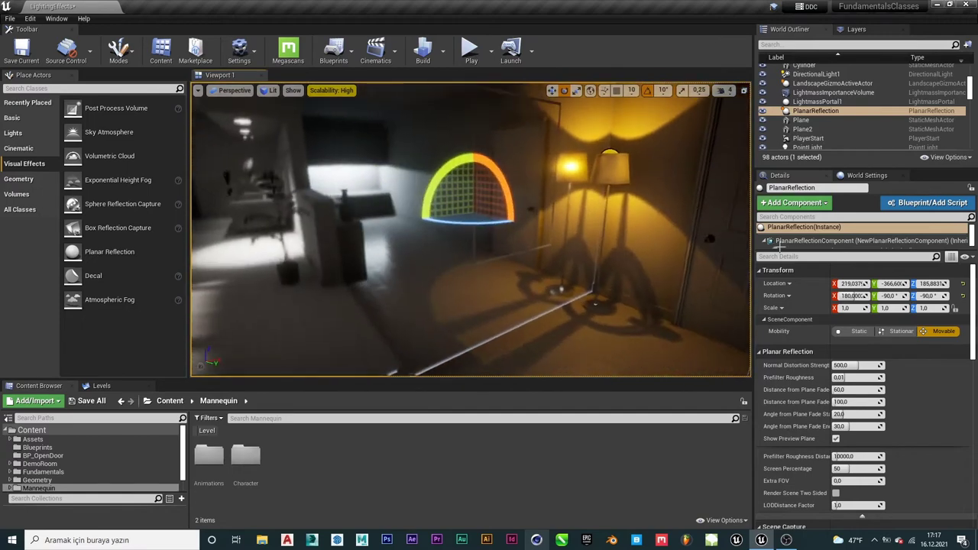
left_click_drag(861, 308, 849, 308)
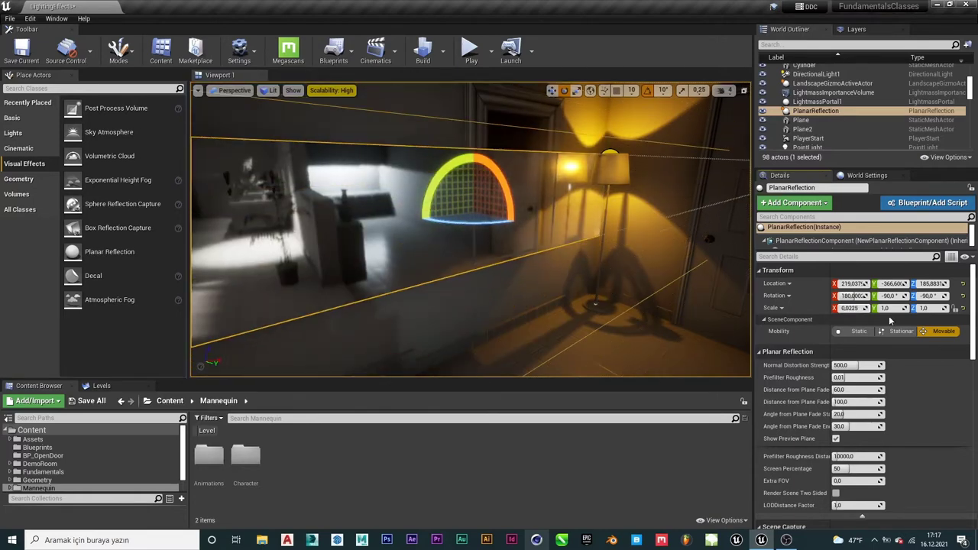
Step: Shrink the reflection's X and Y scale to about 0.03
mouse_move(891, 308)
left_mouse_down()
mouse_move(879, 308)
mouse_move(898, 308)
left_mouse_up()
type("0,0225")
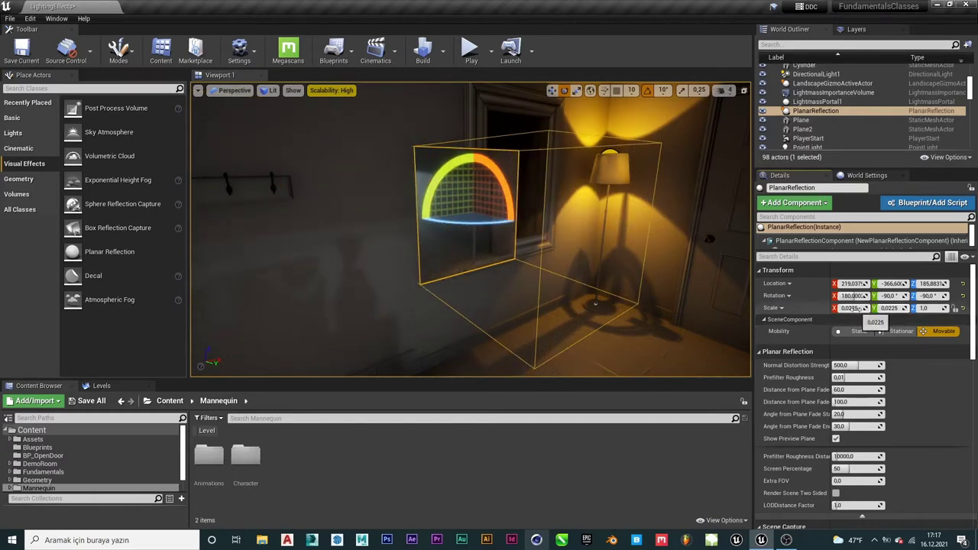
left_click_drag(853, 308, 860, 309)
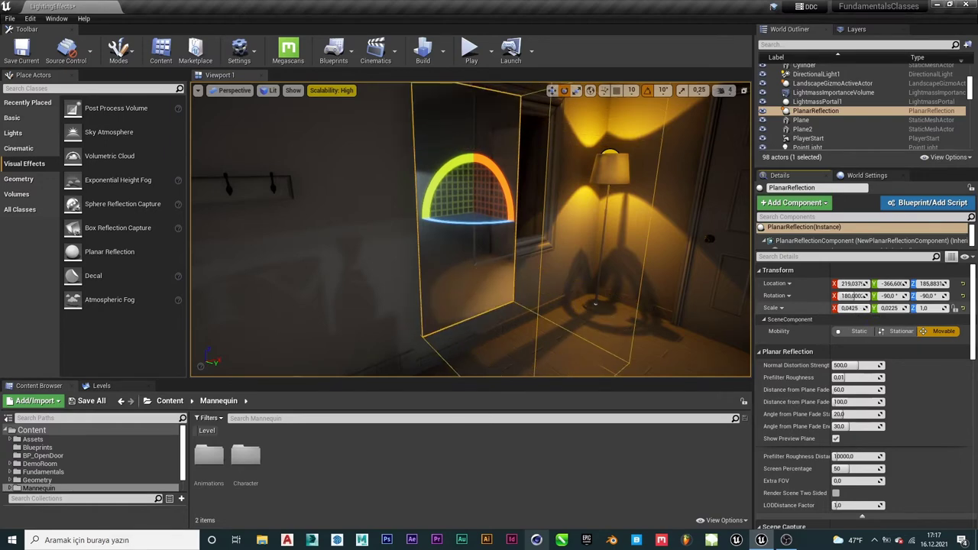
right_click_drag(619, 236, 581, 233)
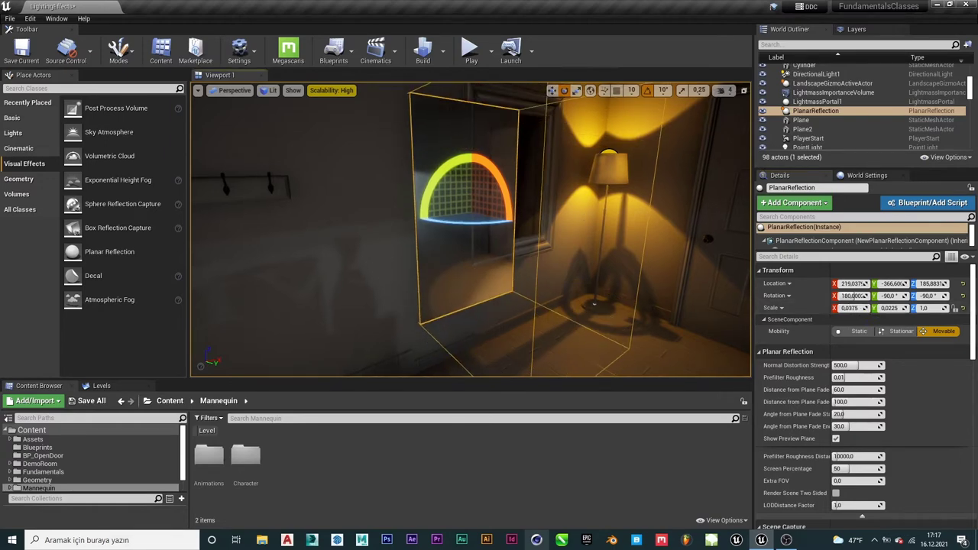
right_click_drag(468, 220, 451, 220)
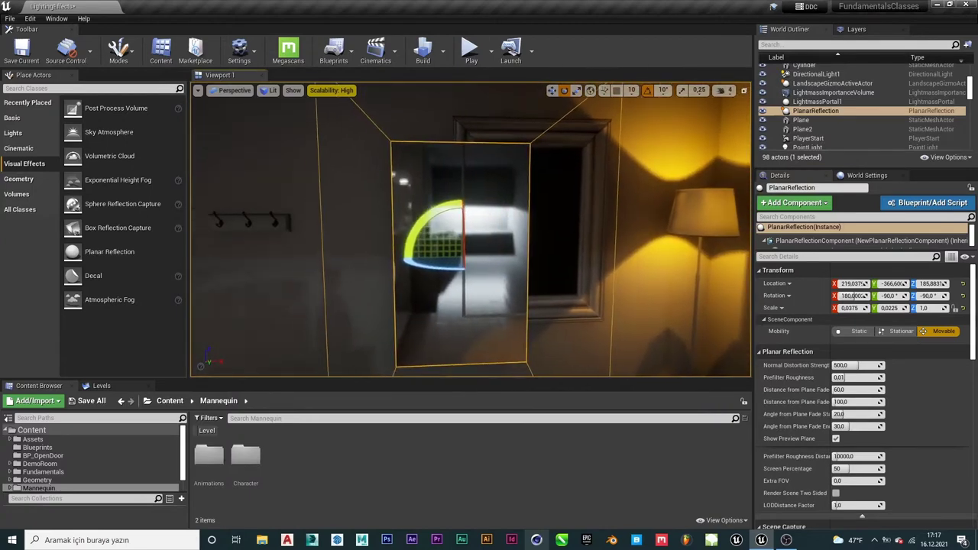
Step: Move the reflection sideways and up into the frame opening, scaled to 0.025 × 0.025
key("w")
left_click_drag(483, 254, 576, 262)
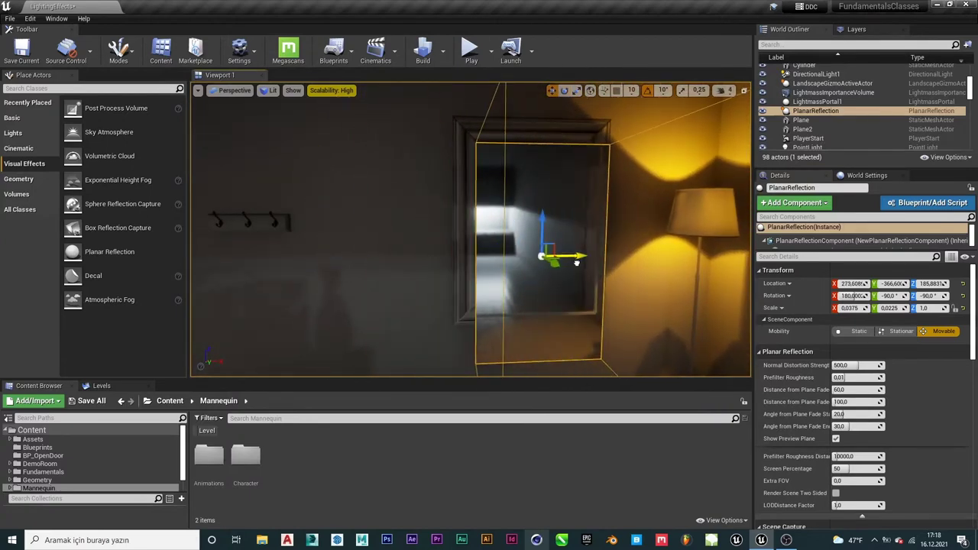
left_click_drag(545, 228, 537, 192)
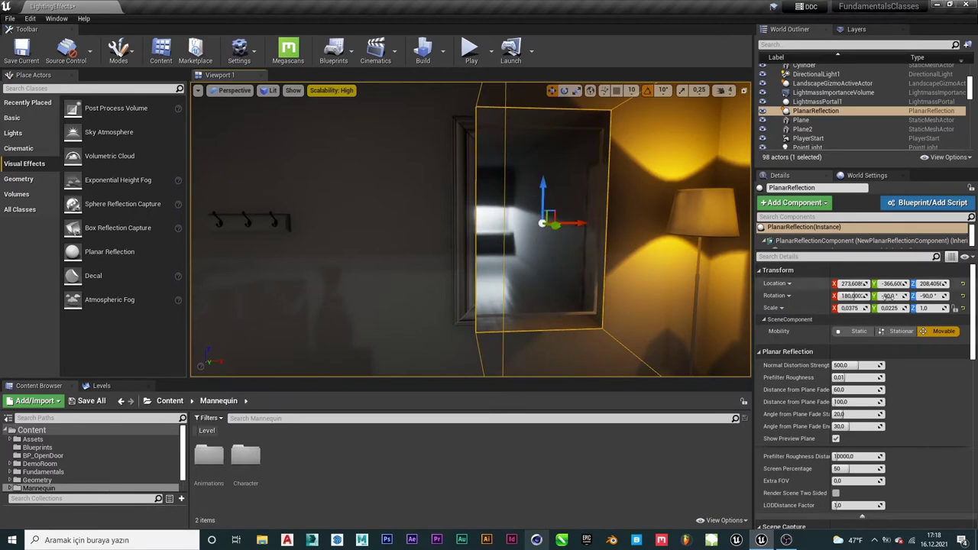
left_click_drag(894, 308, 900, 308)
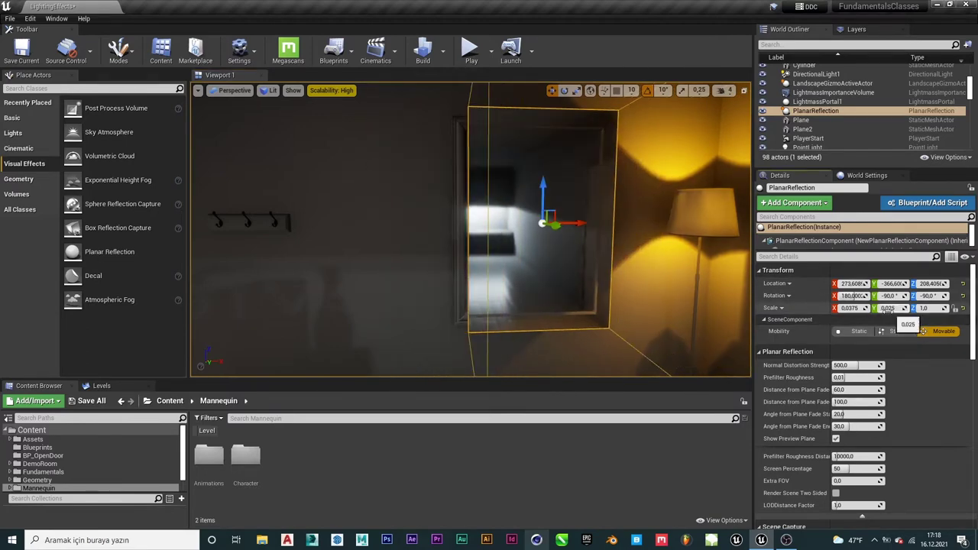
left_click_drag(864, 308, 856, 308)
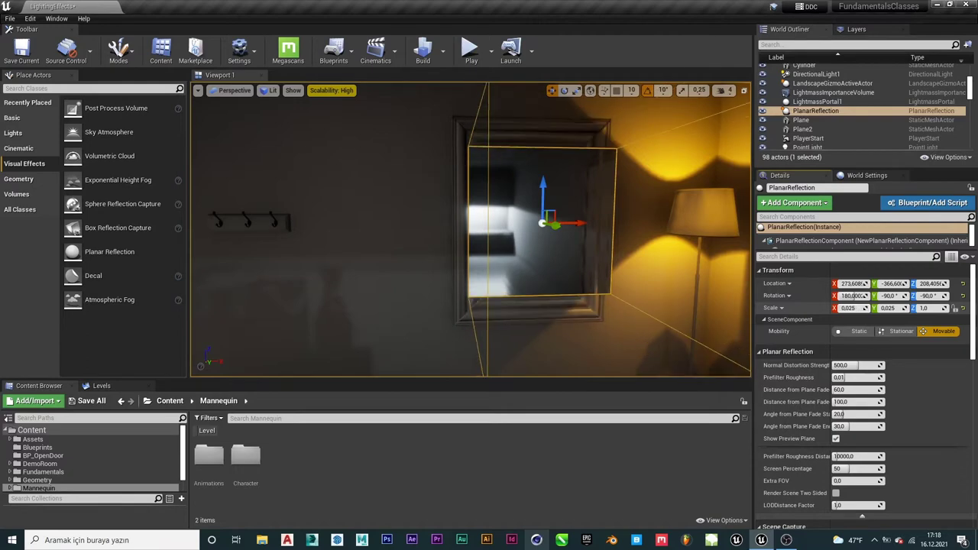
Step: Move the reflection onto the picture frame and narrow its Y scale
right_click_drag(579, 250, 688, 245)
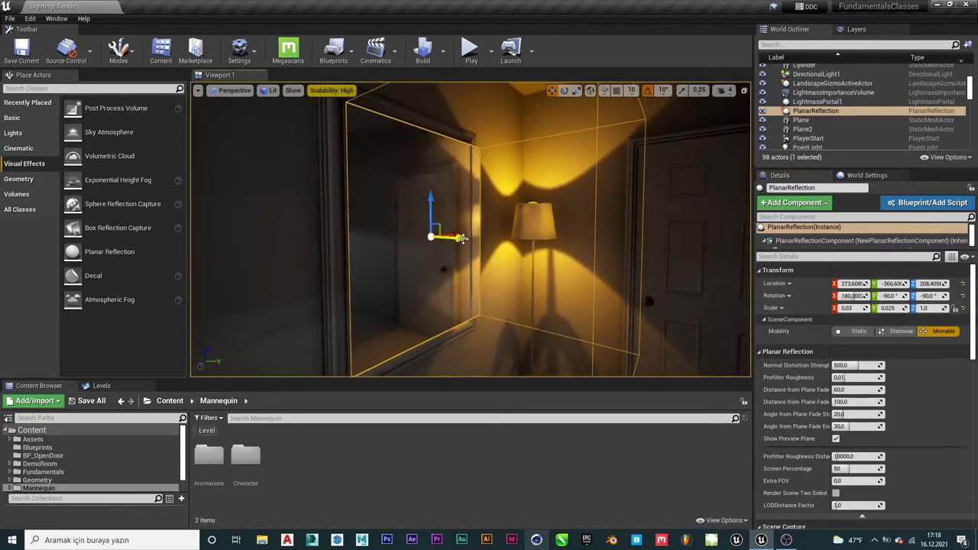
left_click_drag(462, 238, 452, 239)
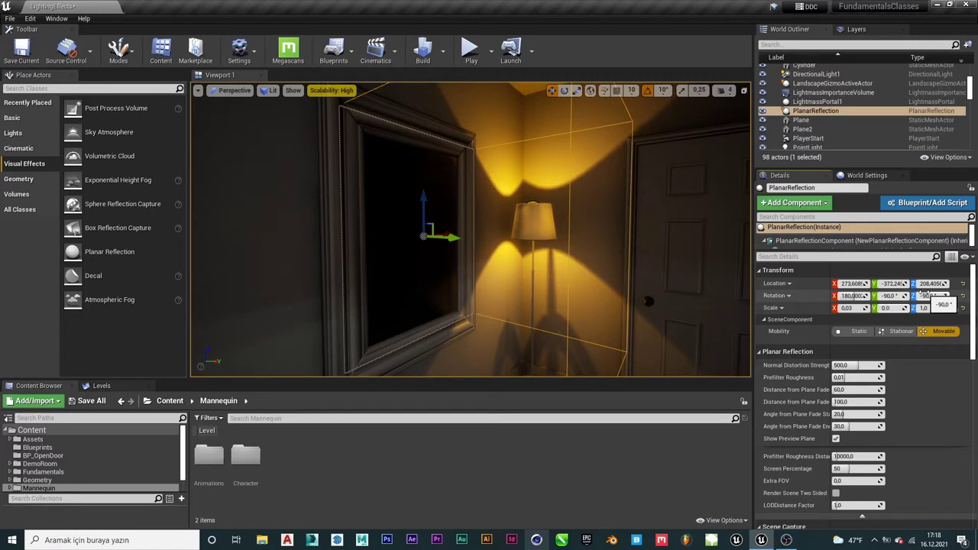
left_click_drag(887, 308, 879, 308)
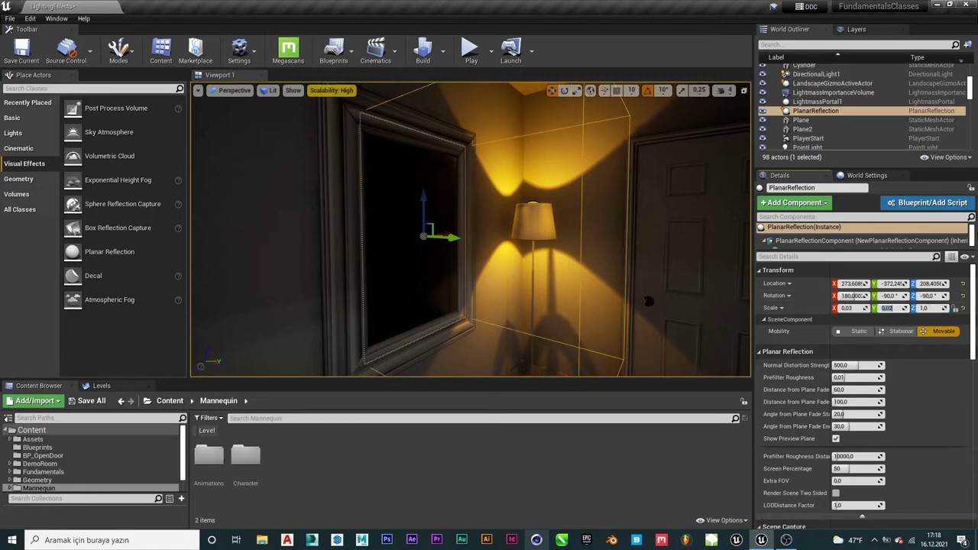
right_click_drag(371, 262, 329, 262)
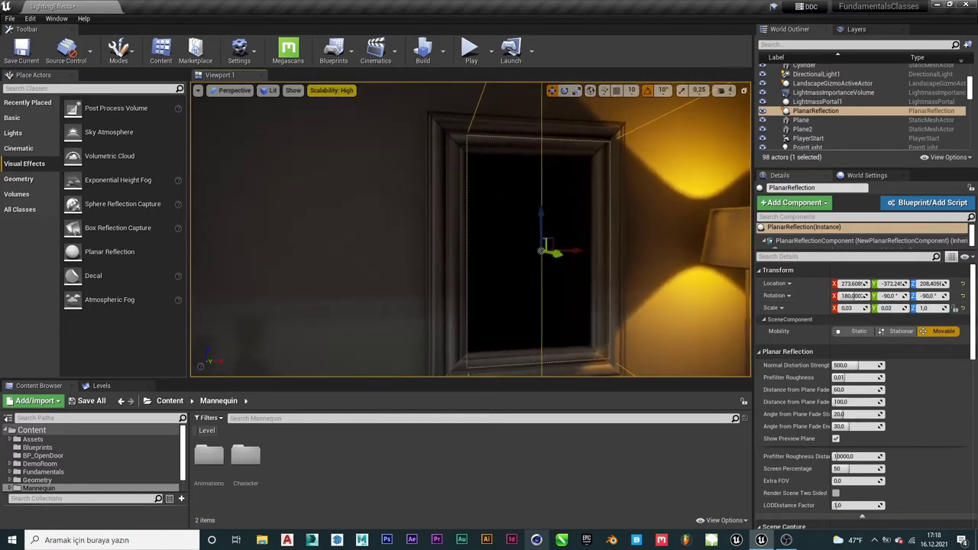
right_click_drag(415, 245, 331, 242)
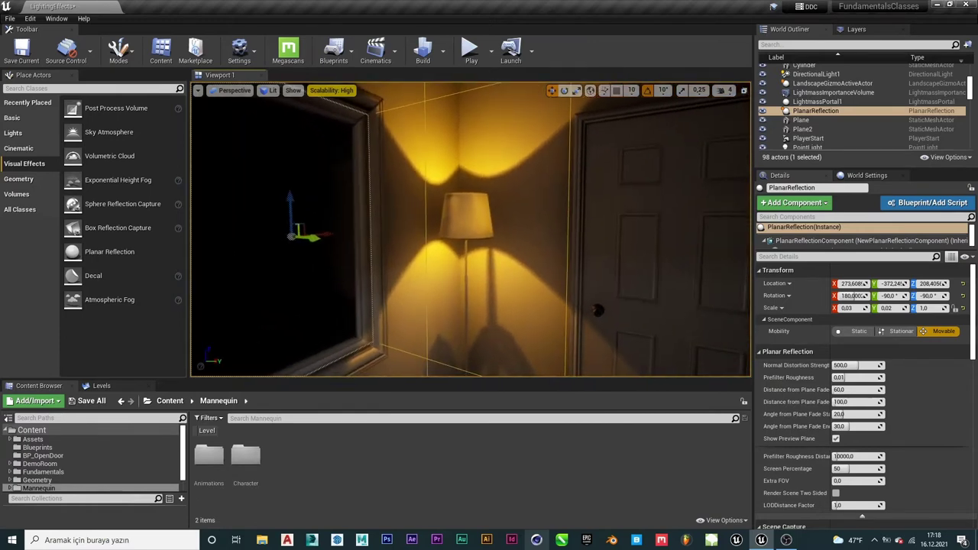
left_click_drag(299, 230, 313, 229)
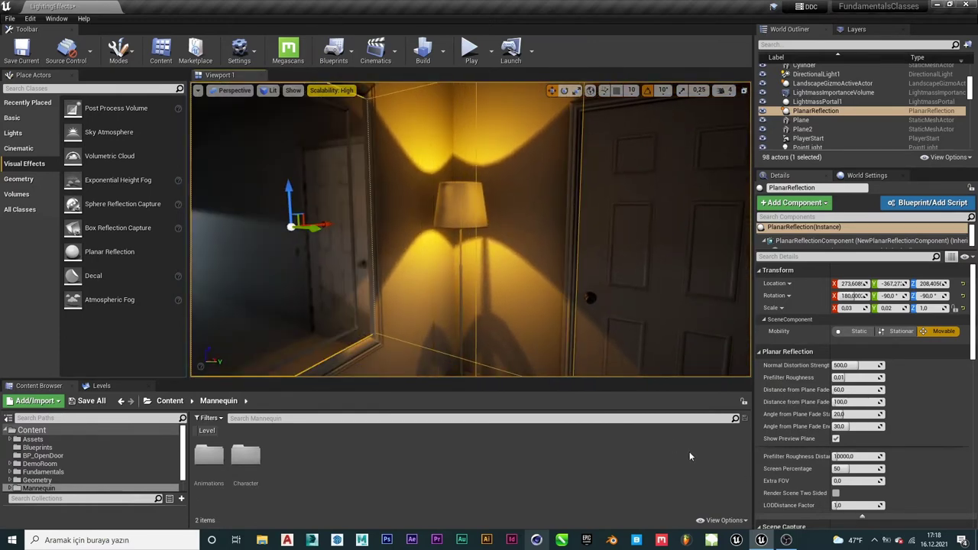
Step: Hide the preview plane and slide the reflection to Y -356.88, centred in the frame
left_click(836, 441)
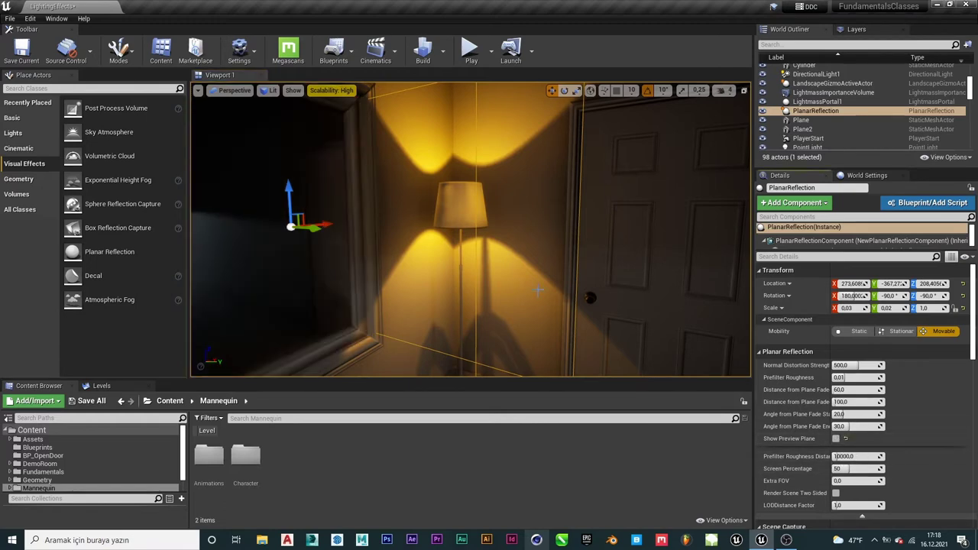
key("f")
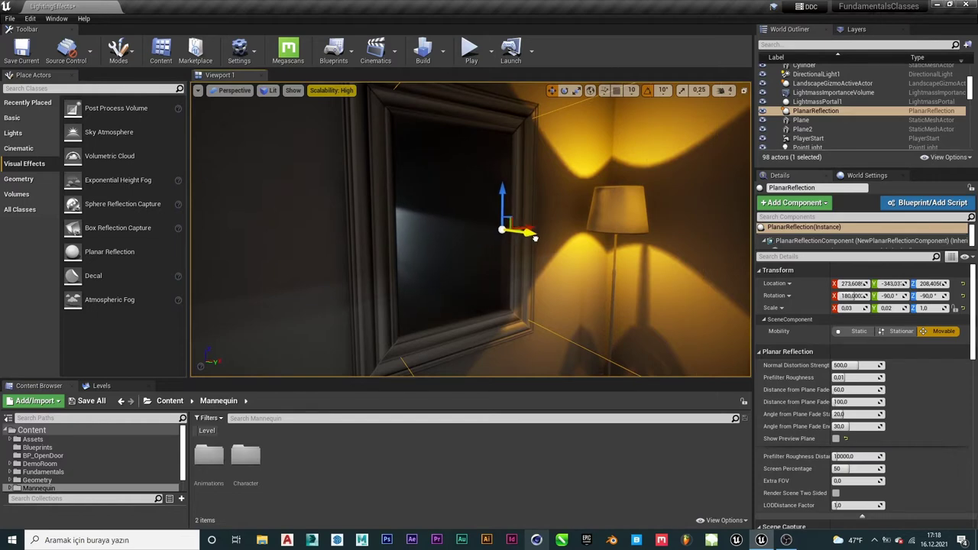
left_click_drag(574, 251, 521, 236)
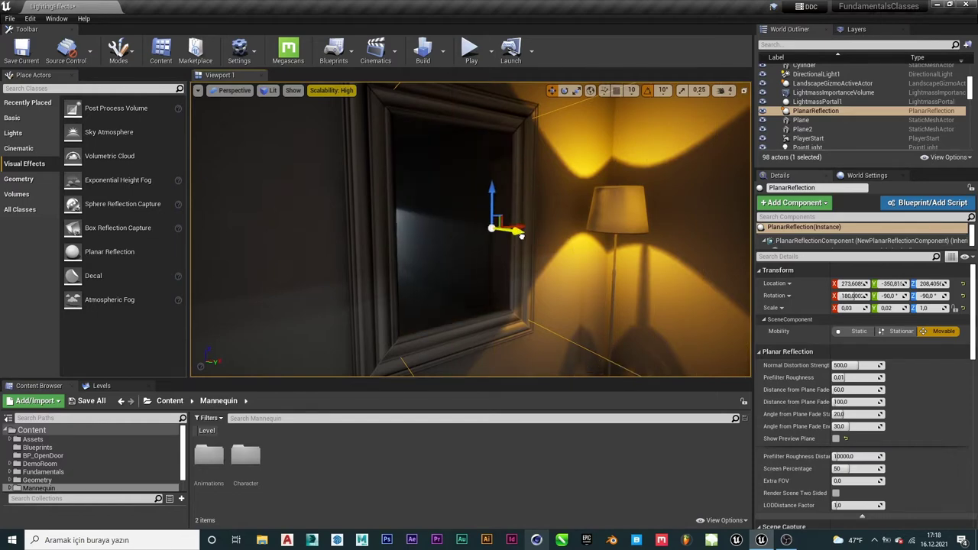
mouse_move(511, 233)
right_mouse_down()
mouse_move(428, 233)
mouse_move(544, 227)
right_mouse_up()
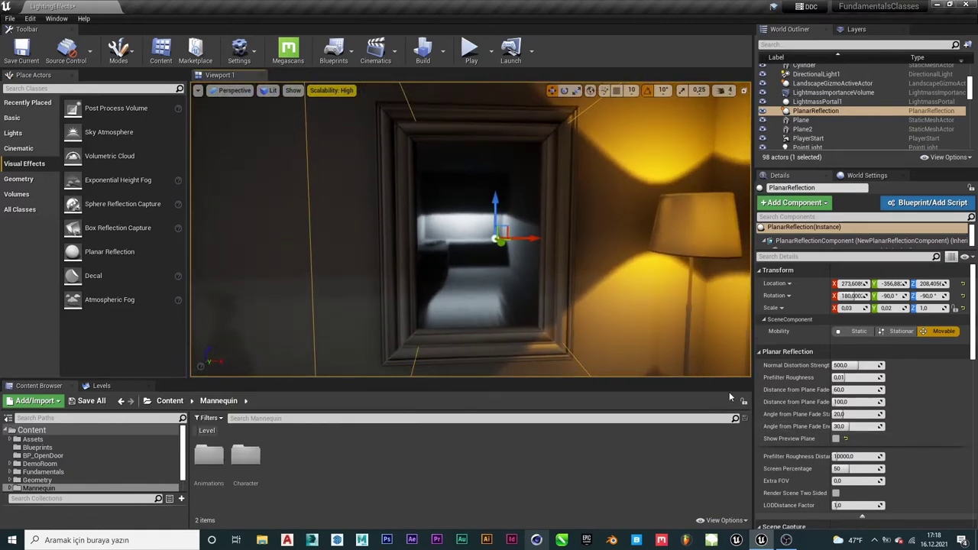
Step: In full-screen view, fly into the white-lit room and slide one counter plate toward the other
key("F11")
right_click_drag(631, 269, 612, 269)
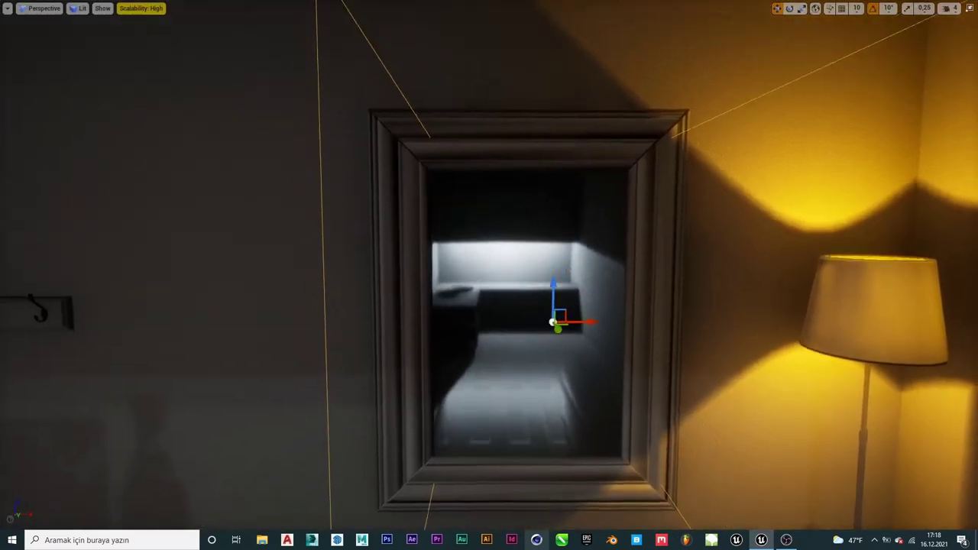
scroll(489, 275, "up", 5)
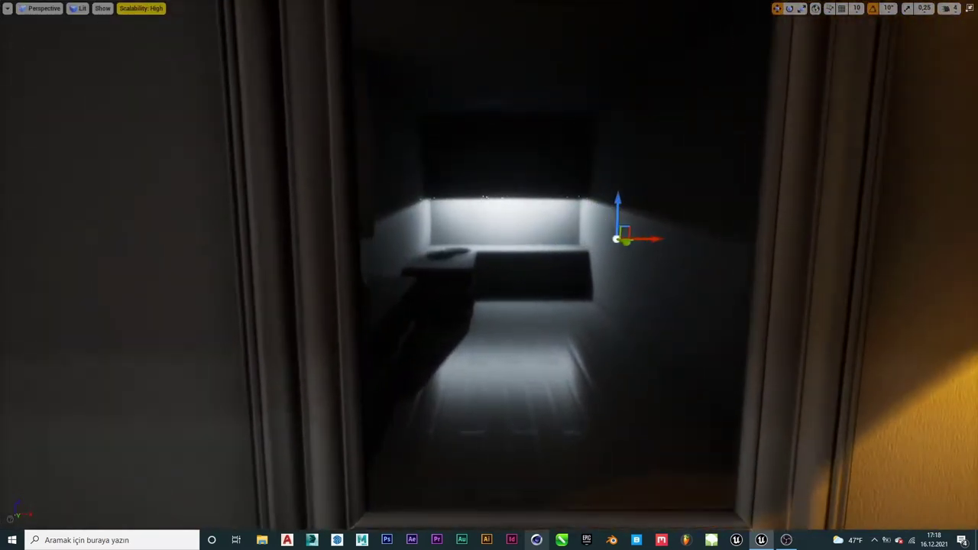
mouse_move(489, 275)
right_mouse_down()
mouse_move(505, 275)
mouse_move(459, 275)
right_mouse_up()
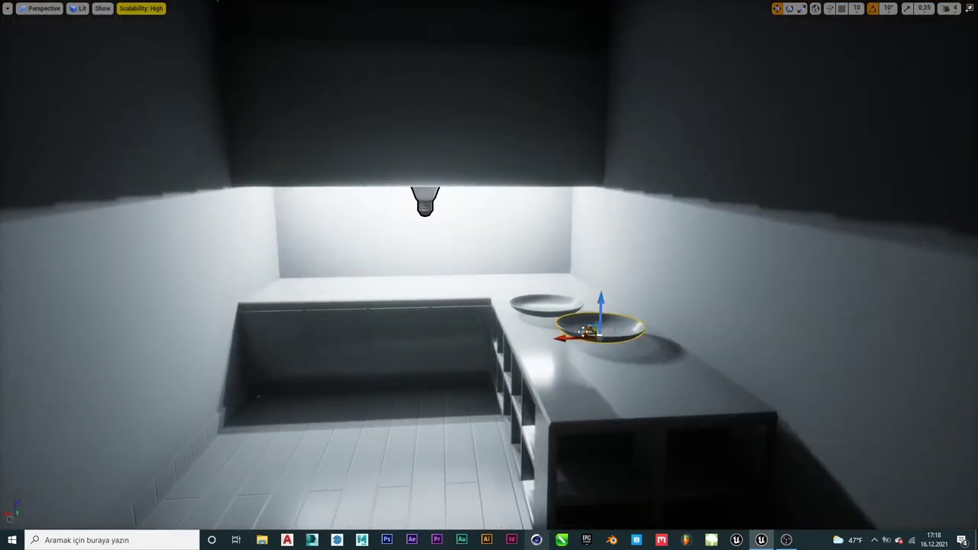
left_click_drag(576, 335, 518, 348)
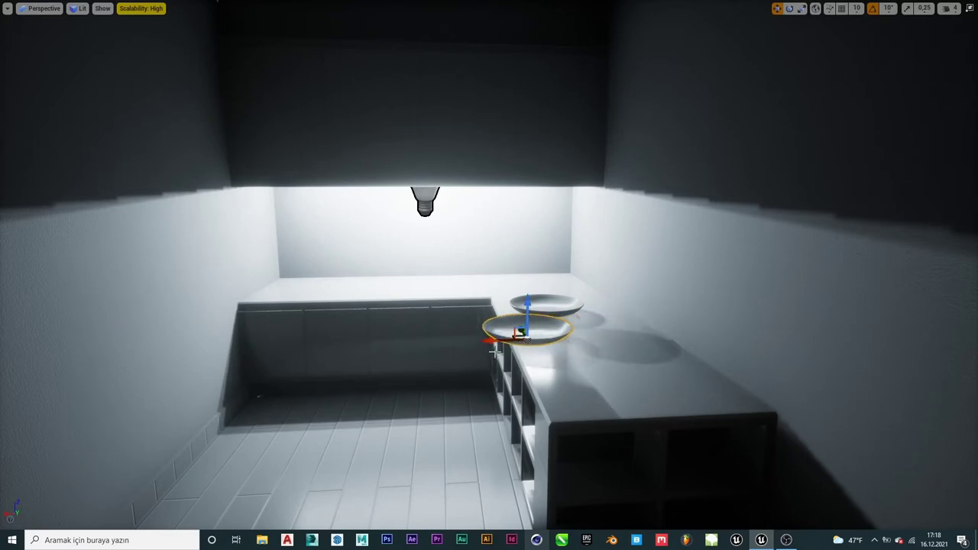
right_click_drag(495, 350, 581, 342)
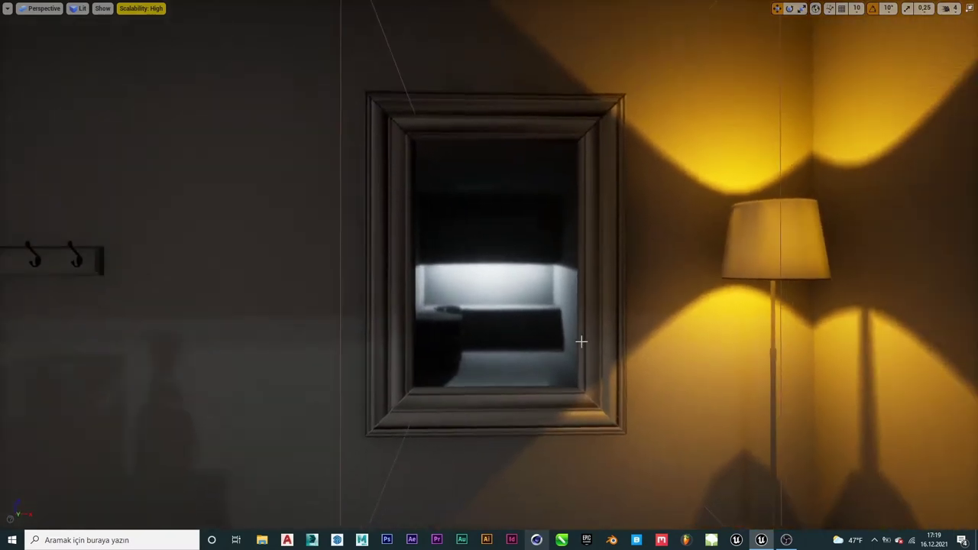
Step: Search 'planar' in the World Outliner, then select and focus the PlanarReflection actor
left_click(509, 299)
key("F11")
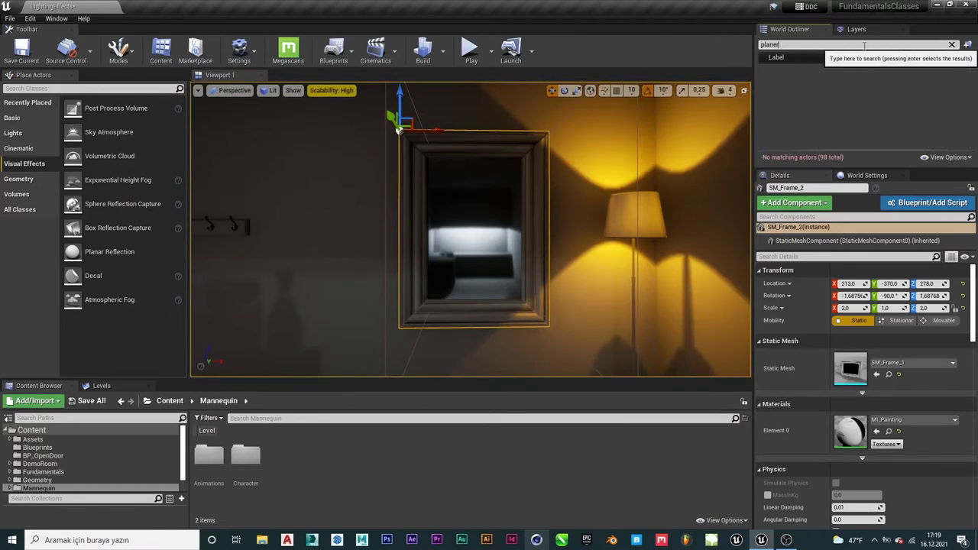
key("BackSpace")
key("BackSpace")
key("BackSpace")
type("a")
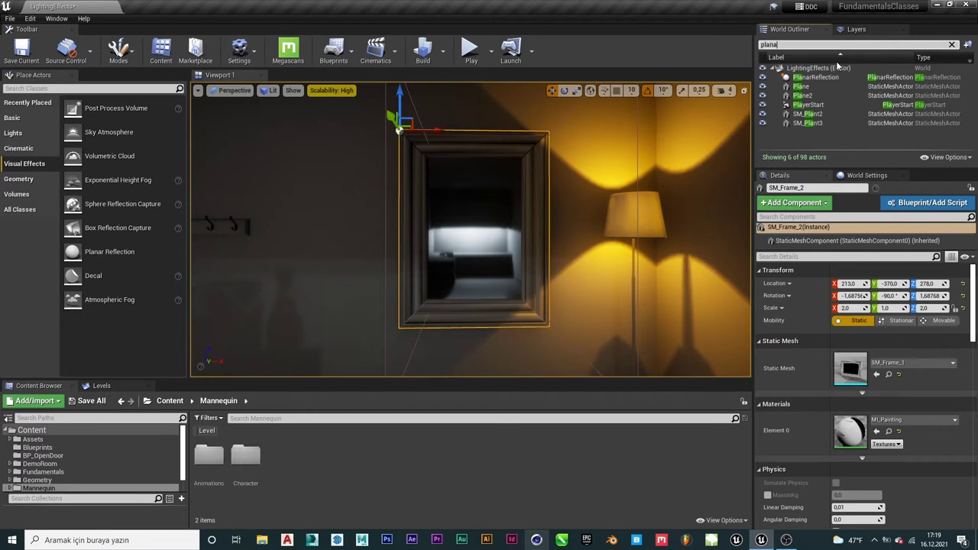
type("r")
left_click(855, 78)
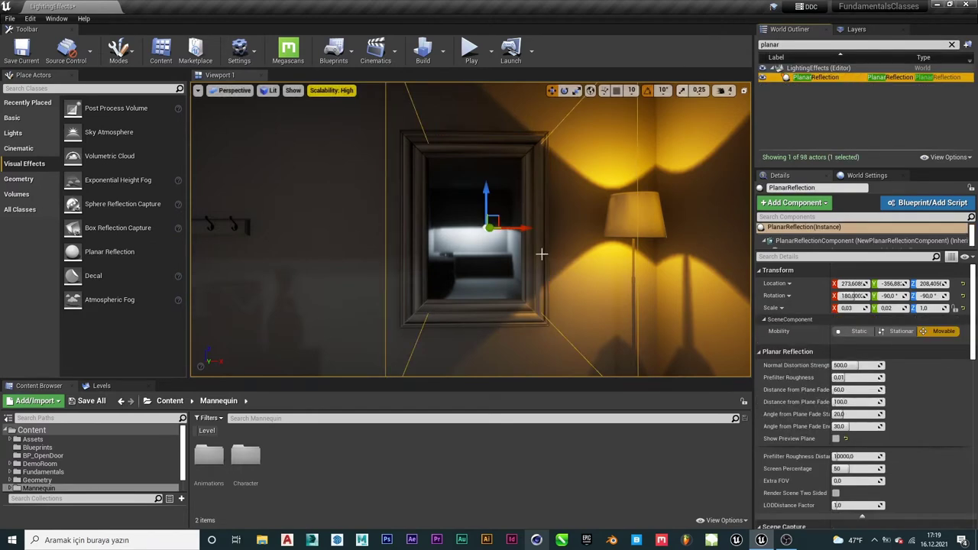
key("f")
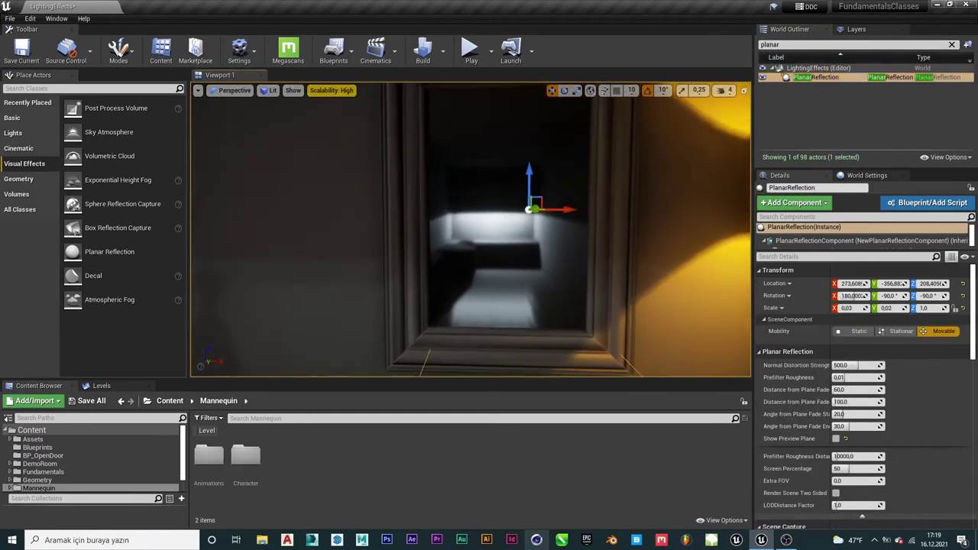
Step: Set Screen Percentage 98, uncheck Capture Every Frame, and undo an accidental move
scroll(850, 491, "down", 1)
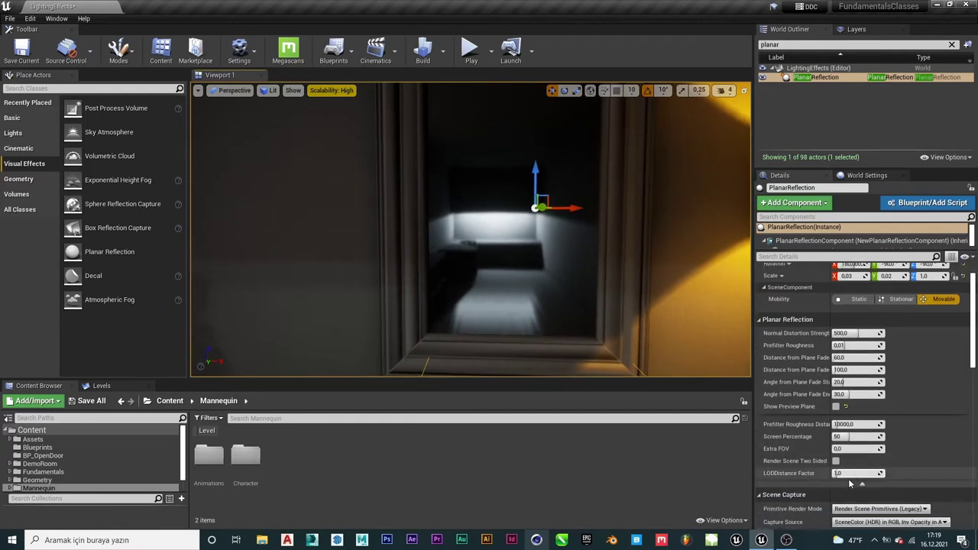
scroll(850, 493, "down", 1)
scroll(850, 495, "down", 1)
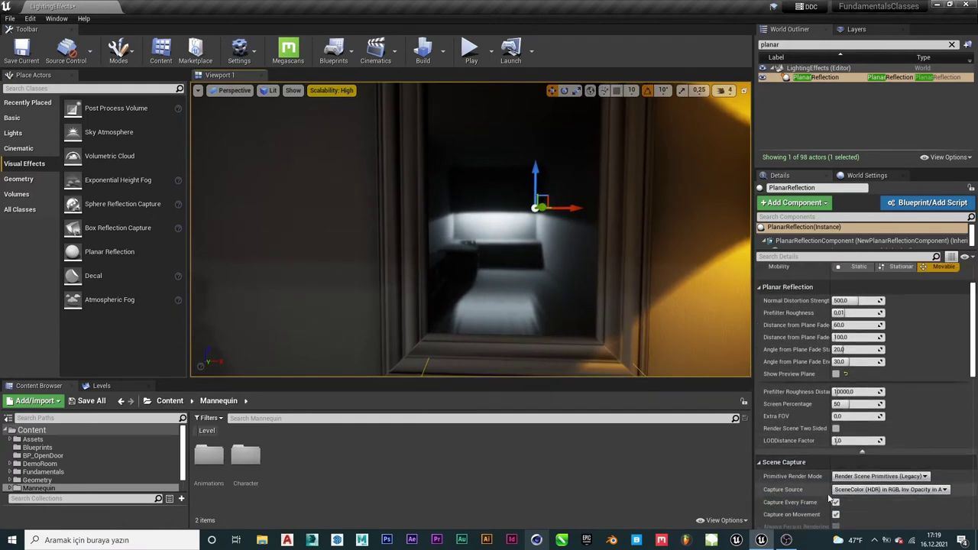
left_click(836, 502)
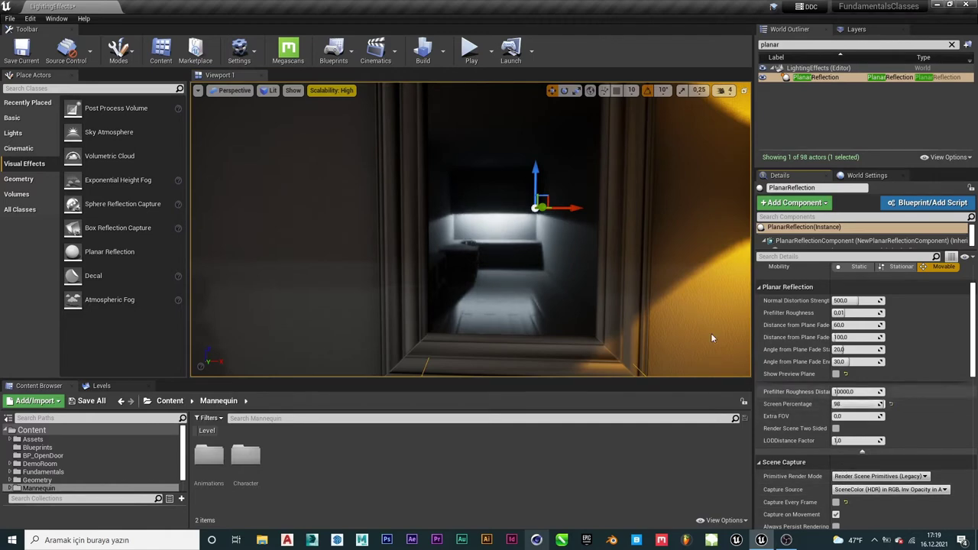
left_click_drag(712, 338, 569, 217)
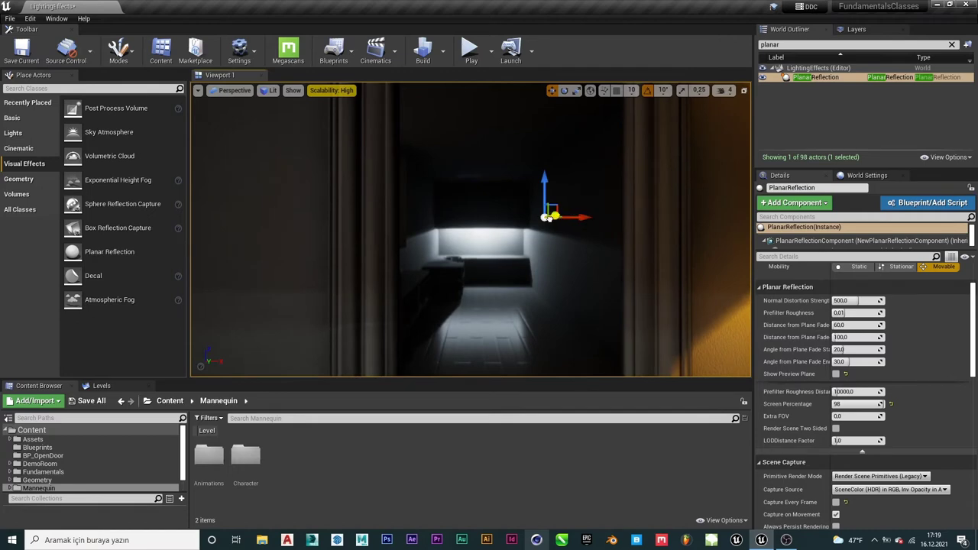
left_click_drag(549, 218, 593, 233)
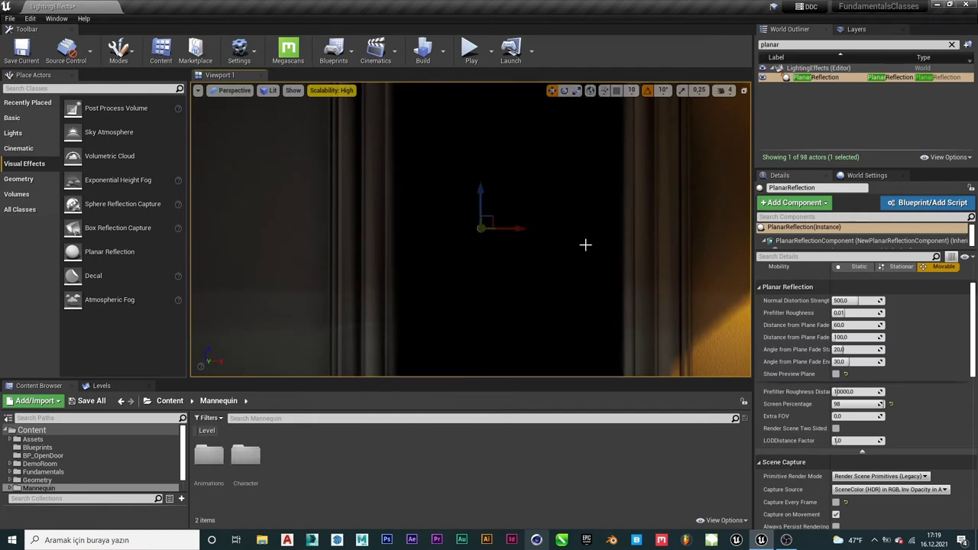
key("ctrl+z")
mouse_move(576, 247)
left_mouse_down()
mouse_move(569, 321)
mouse_move(535, 344)
mouse_move(487, 69)
left_mouse_up()
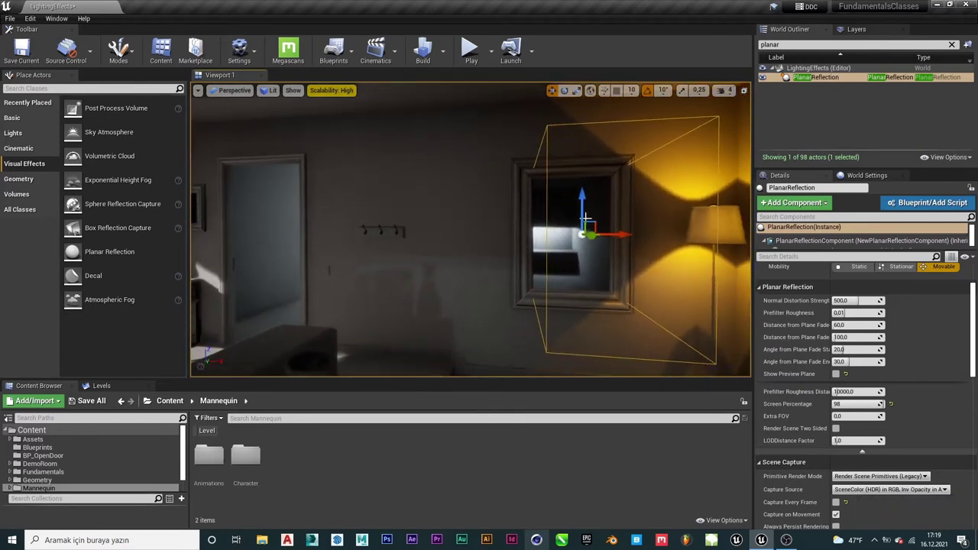
key("F11")
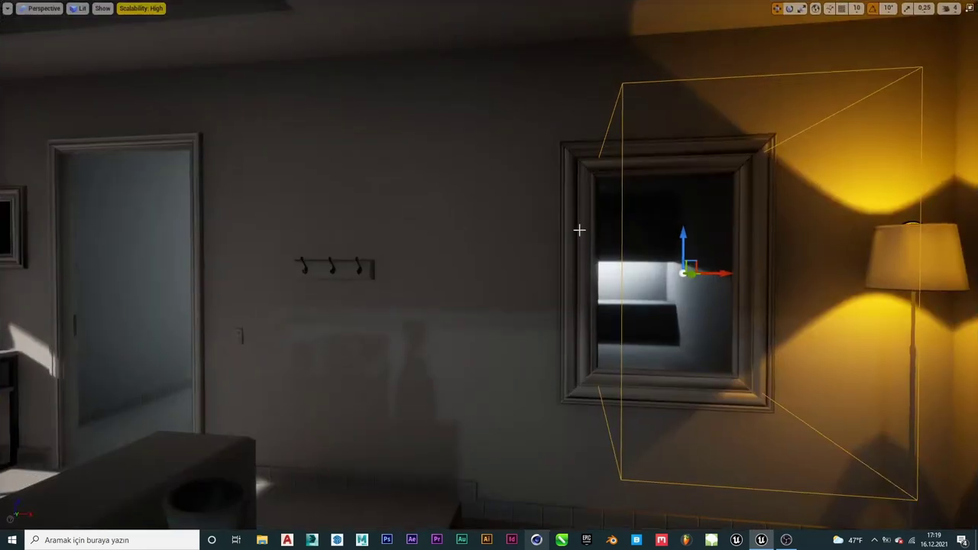
key("alt+p")
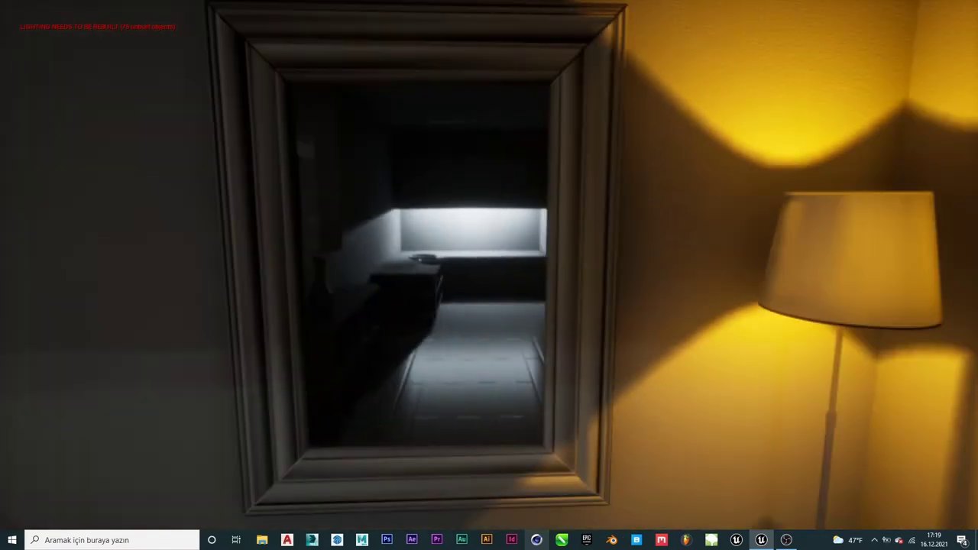
key("shift+F1")
key("F11")
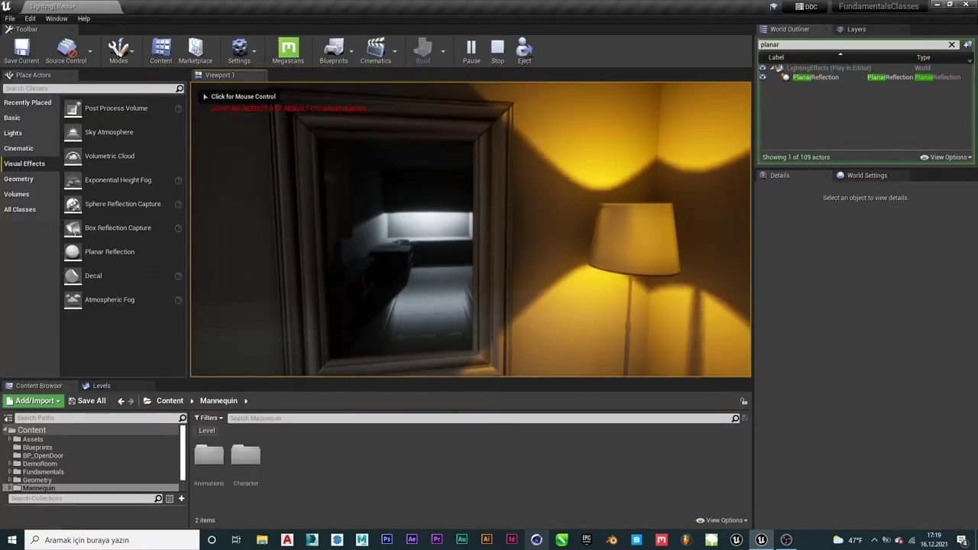
key("Escape")
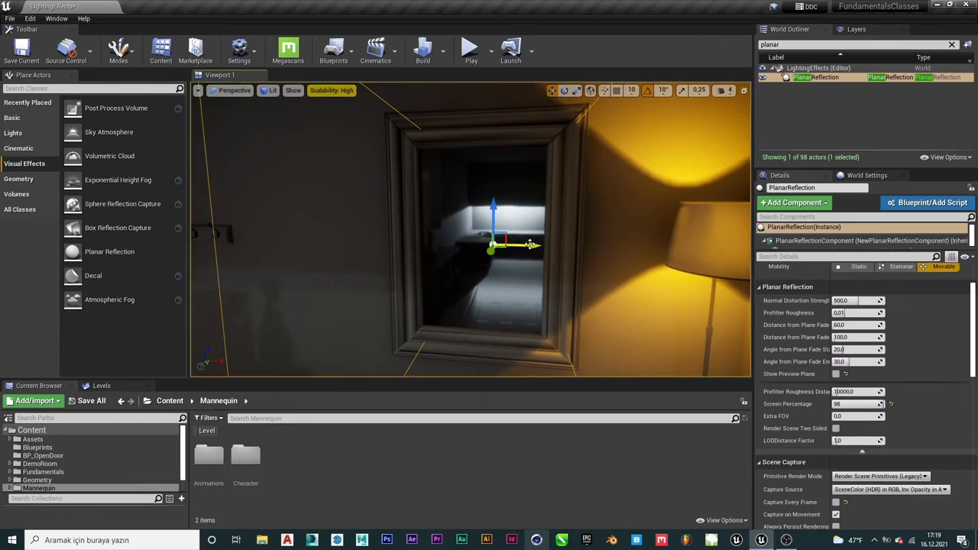
Step: Alt-drag a copy, PlanarReflection2, and slide it left to the wide frame beside the door
left_click_drag(530, 245, 400, 252, "alt")
key("f")
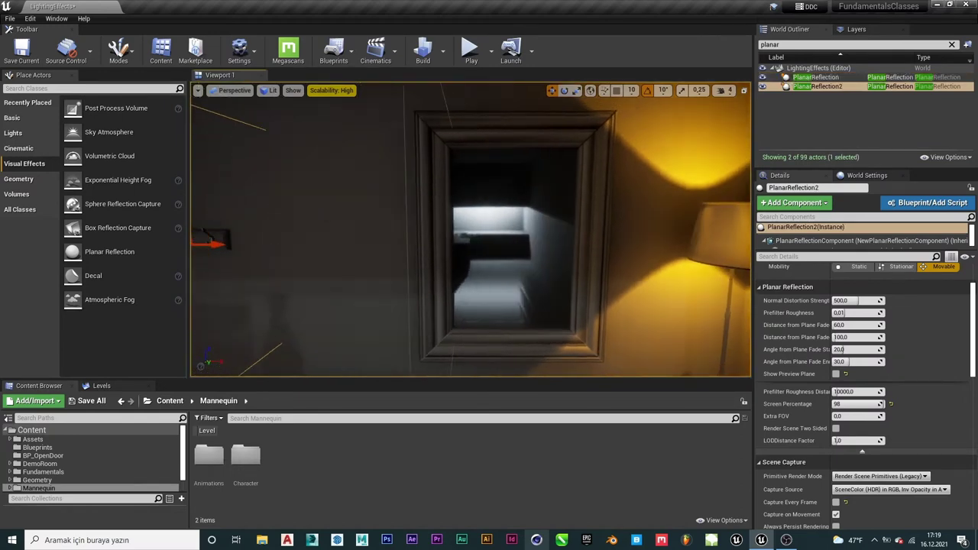
right_click_drag(615, 254, 615, 254)
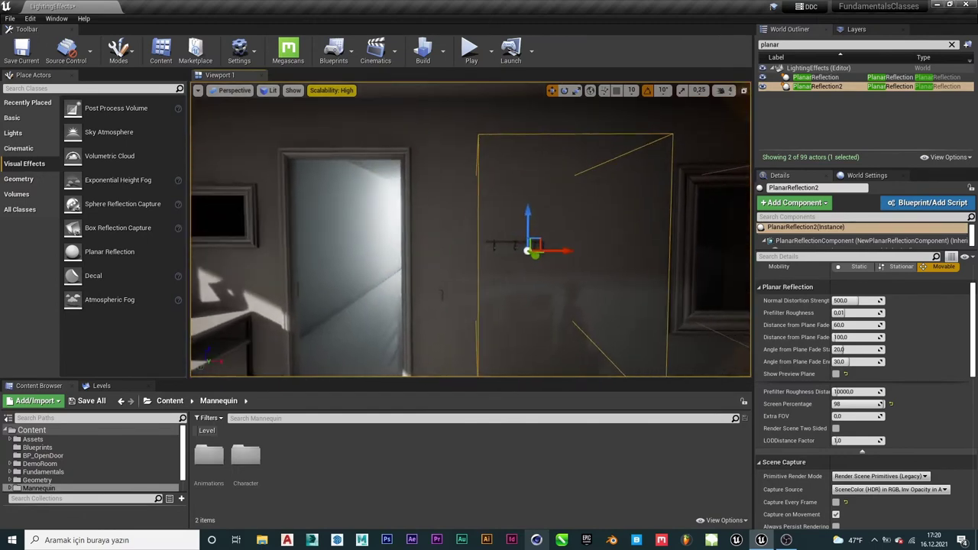
left_click_drag(590, 258, 267, 232)
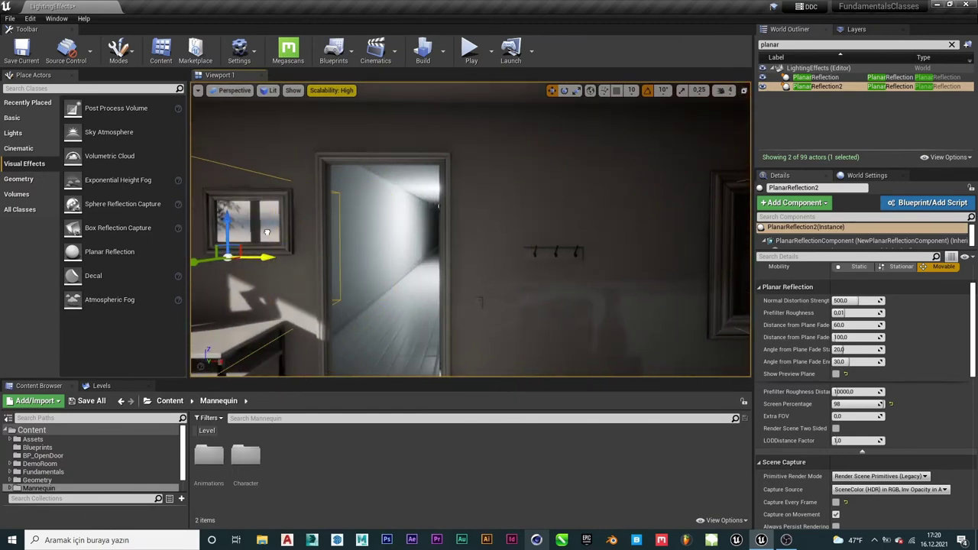
right_click_drag(267, 233, 266, 232)
right_click_drag(354, 286, 354, 286)
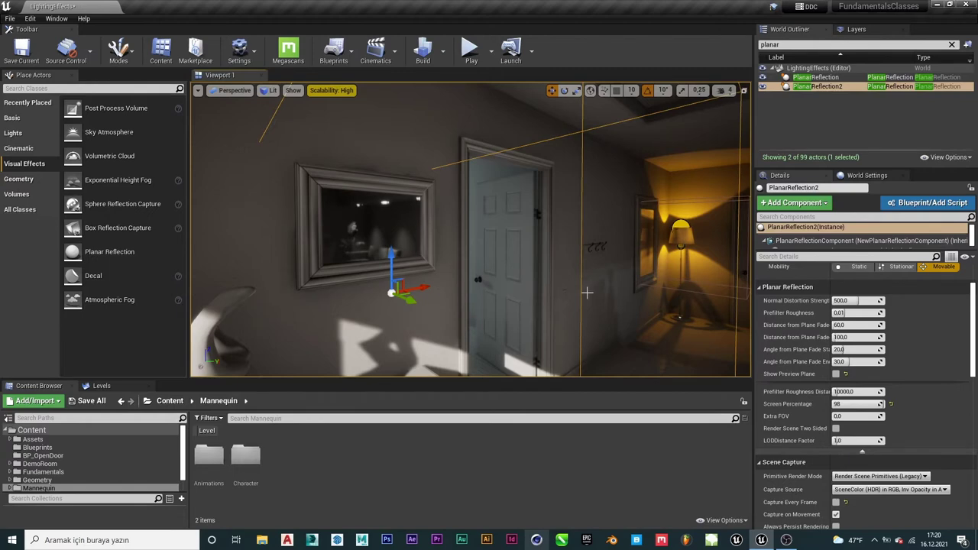
scroll(856, 284, "up", 3)
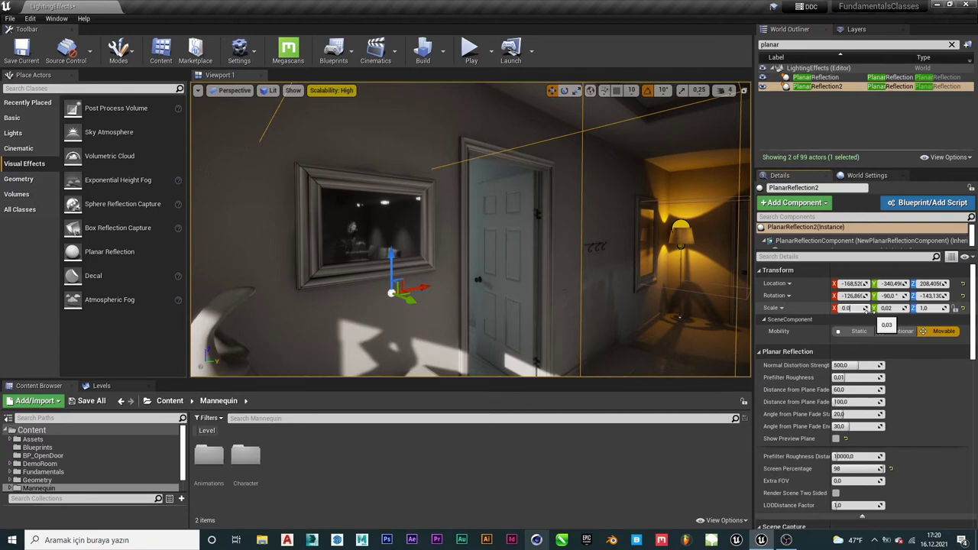
Step: Scale the copy to 0.01 × 0.015 and raise it into the picture frame
left_click_drag(866, 308, 866, 308)
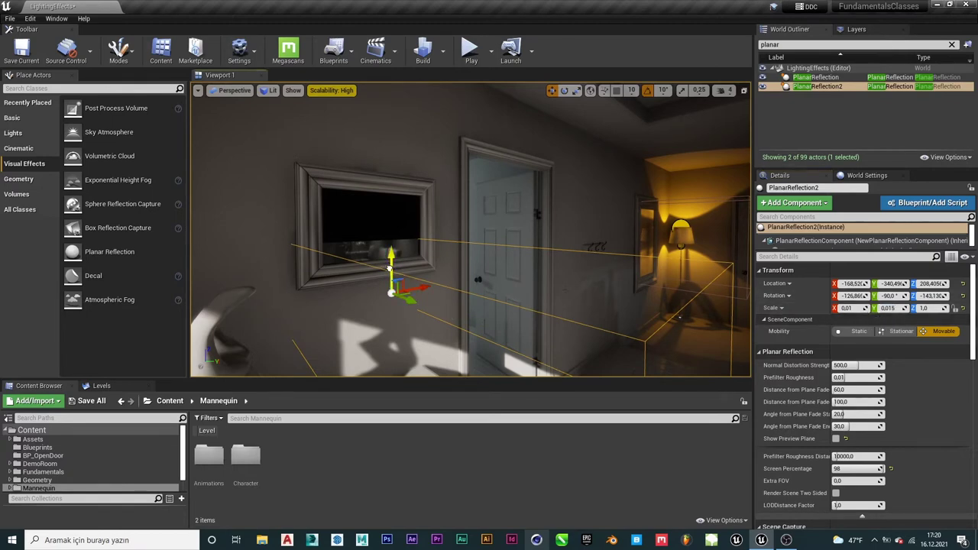
left_click_drag(389, 267, 385, 189)
right_click_drag(385, 188, 428, 191)
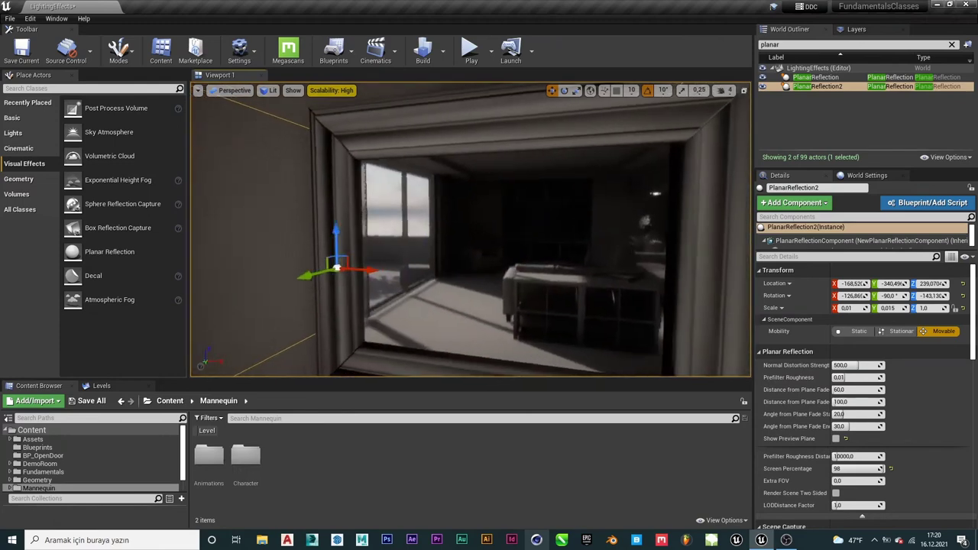
Step: Duplicate the reflection as PlanarReflection3 and slide it left to the frame beside the lamp
right_click_drag(555, 219, 555, 220)
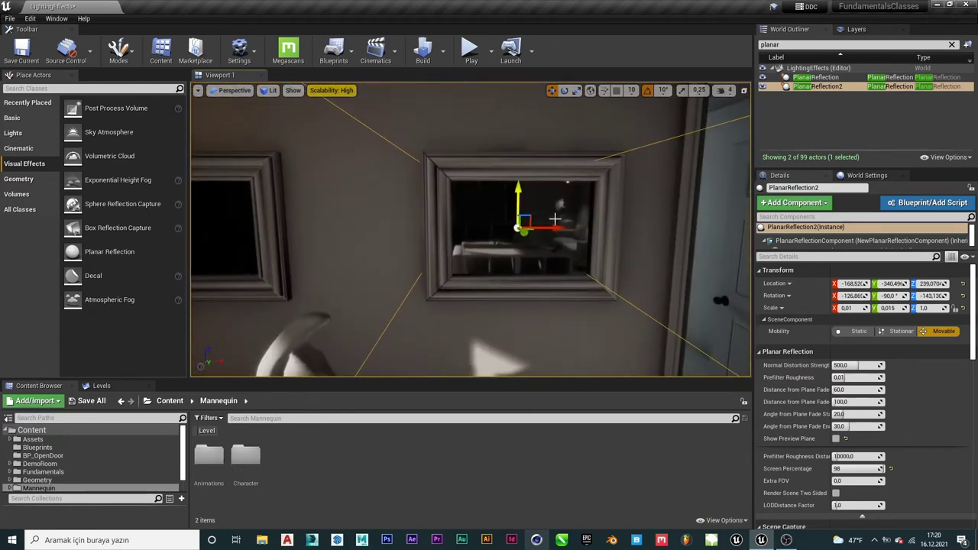
left_click_drag(559, 227, 484, 236, "alt")
left_click_drag(295, 233, 260, 233)
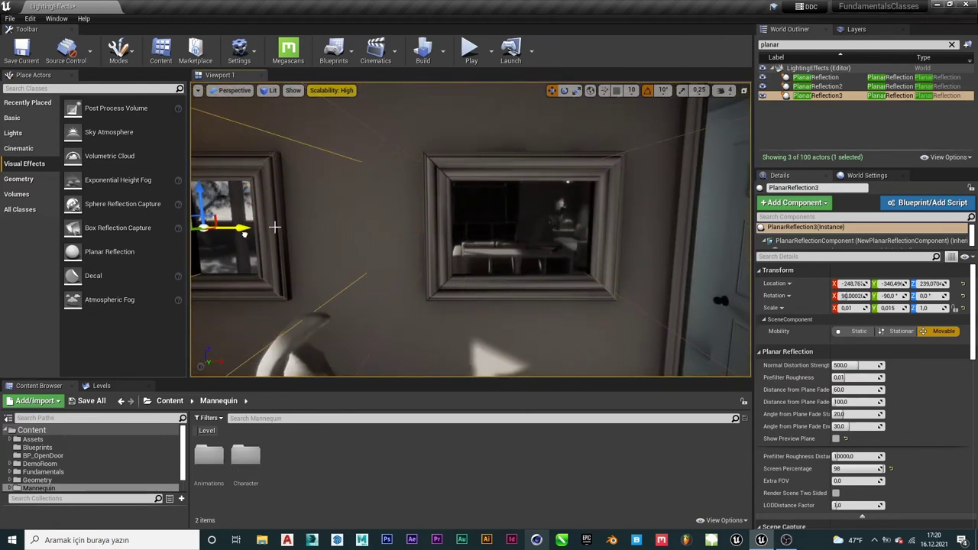
right_click_drag(459, 228, 460, 229)
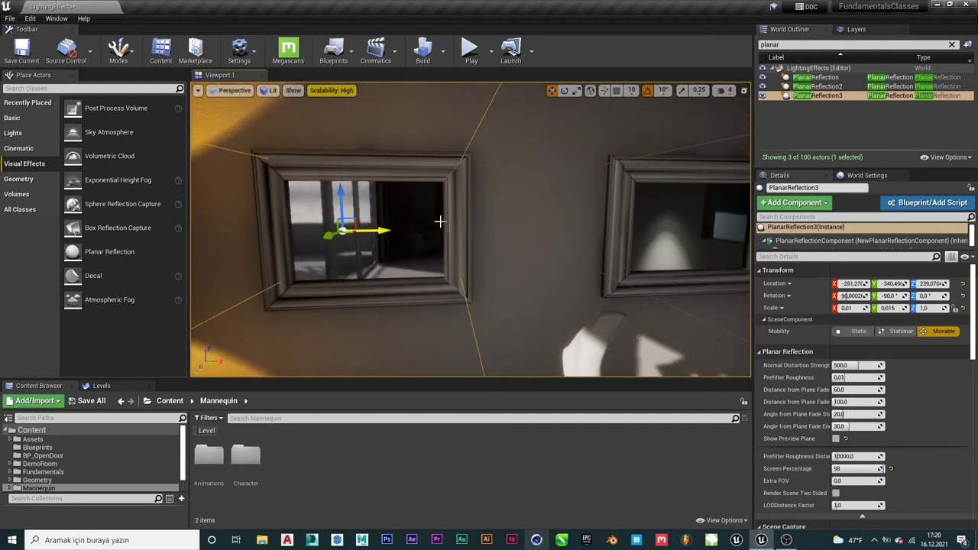
Step: Inspect the new mirror from several angles and switch the viewport to full screen
right_click_drag(459, 228, 460, 229)
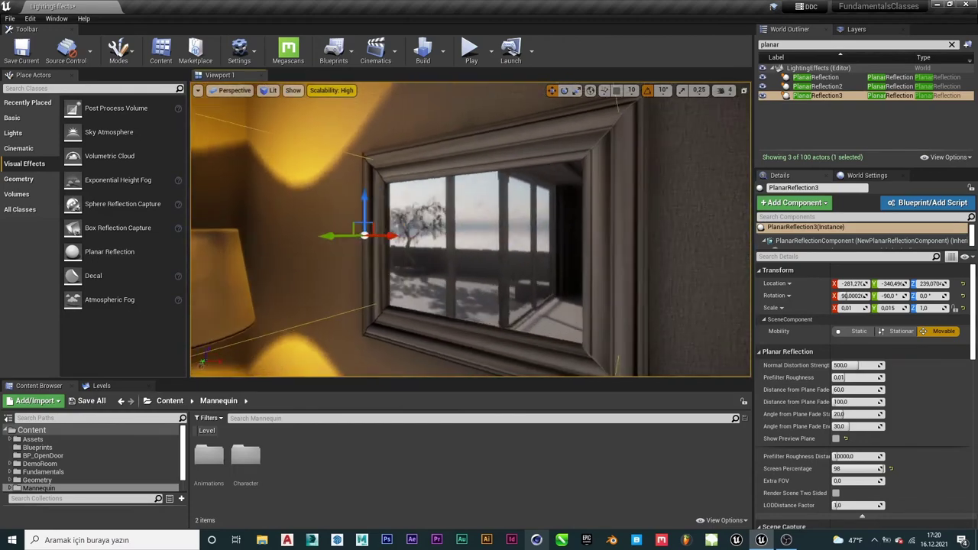
right_click_drag(460, 229, 459, 228)
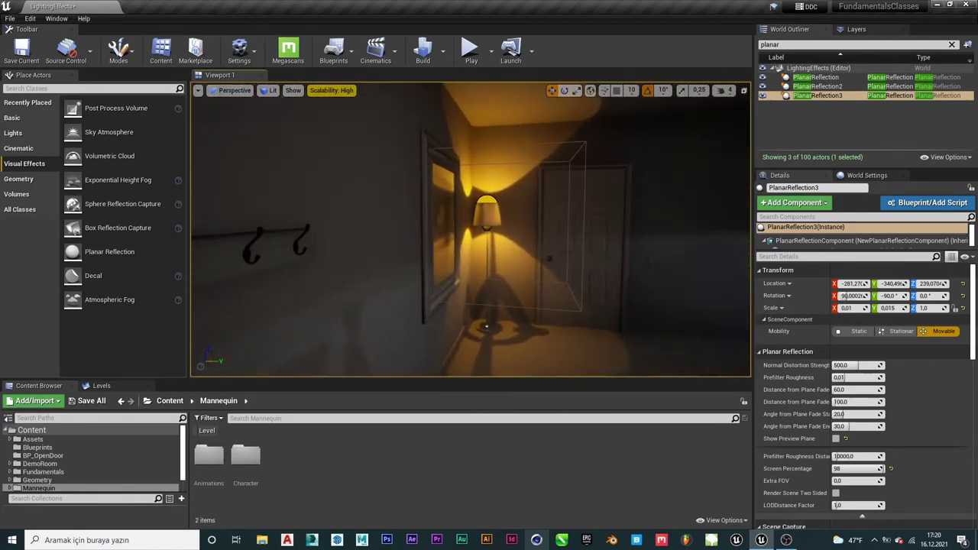
right_click_drag(459, 228, 459, 229)
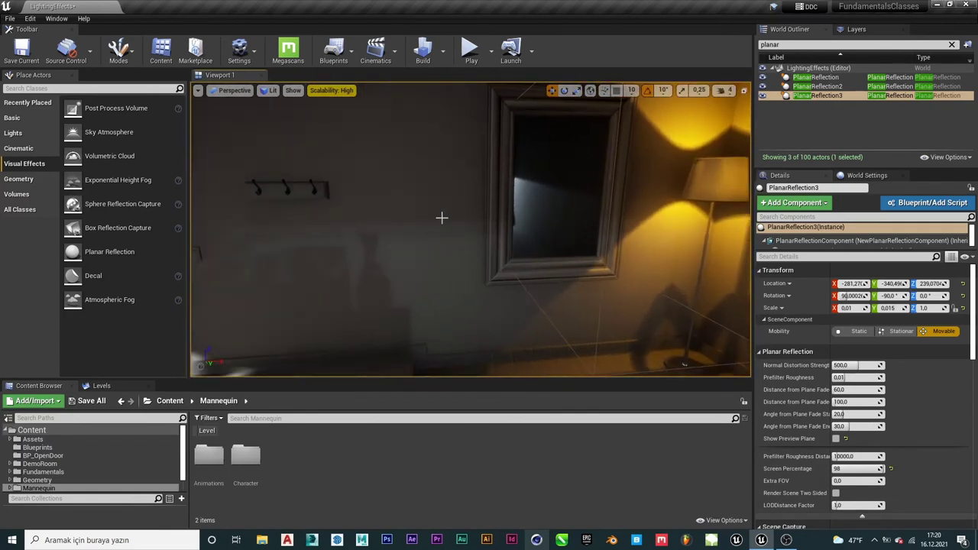
key("F11")
Step: Play the level in the editor and walk past the framed mirrors to inspect their reflections
right_click_drag(600, 221, 601, 221)
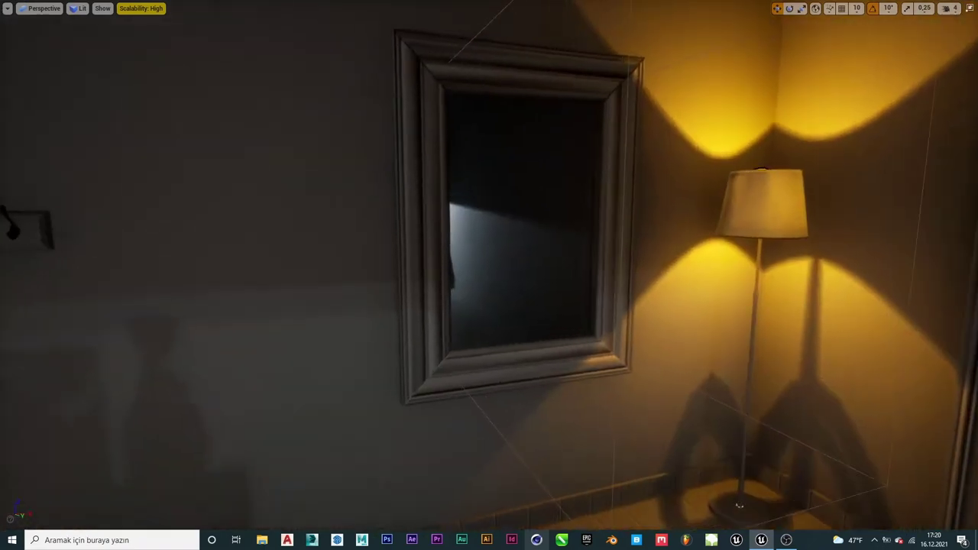
right_click_drag(673, 234, 674, 233)
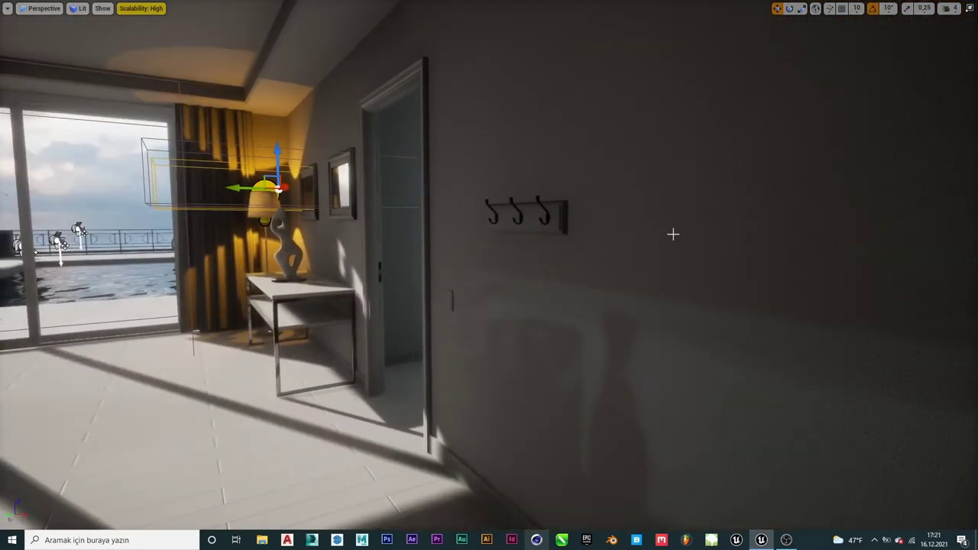
key("alt+p")
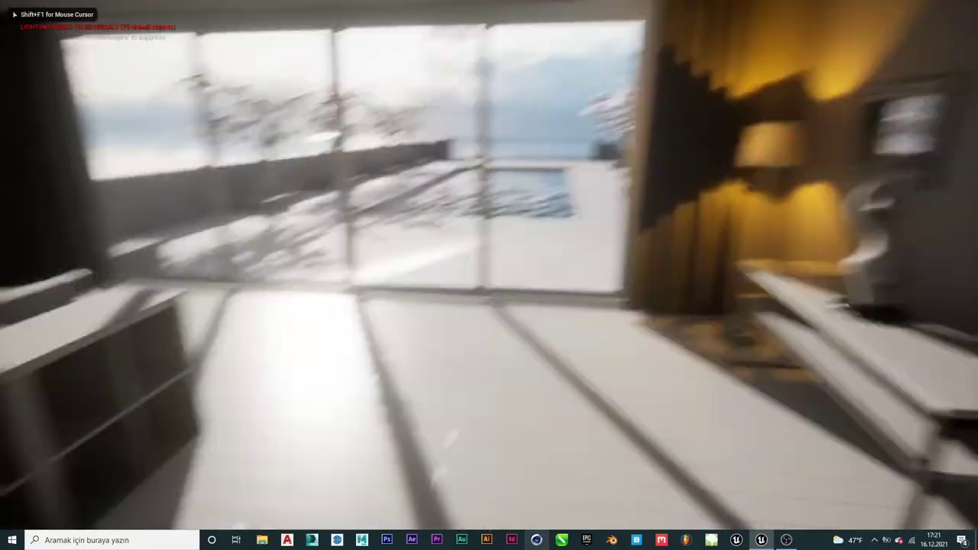
key("w")
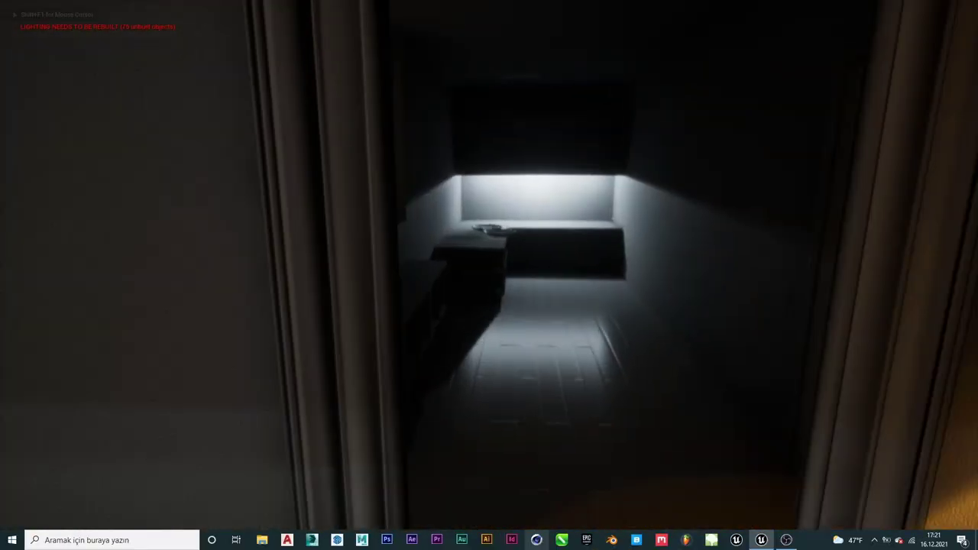
key("s")
key("w")
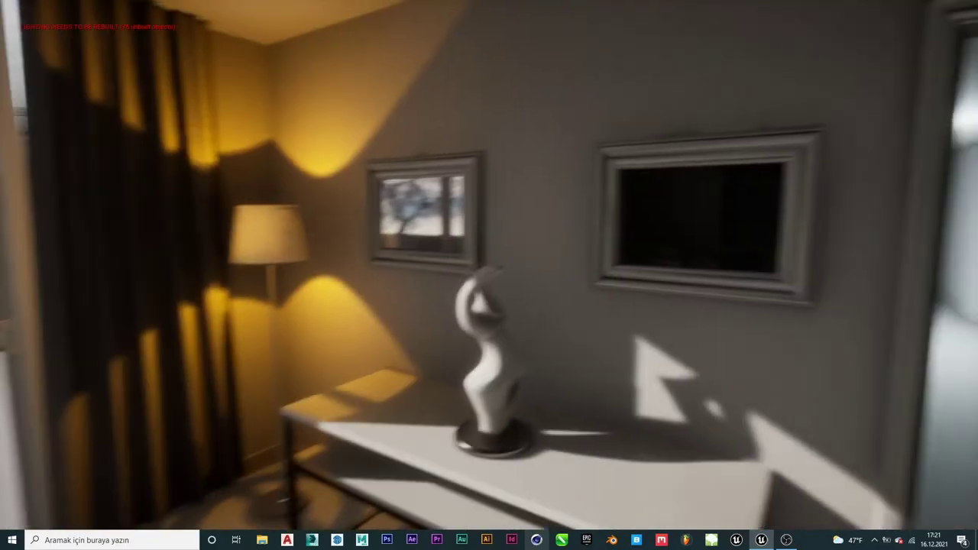
key("w")
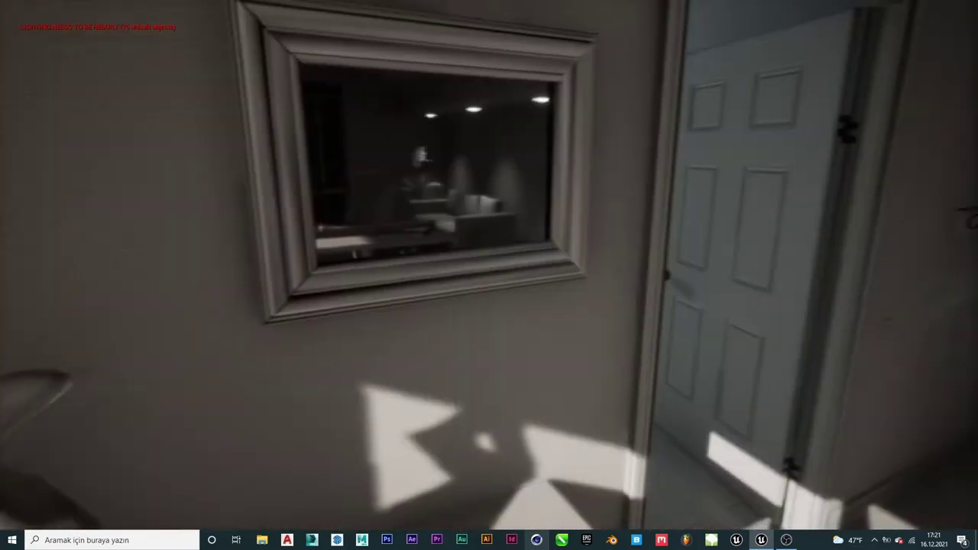
key("w")
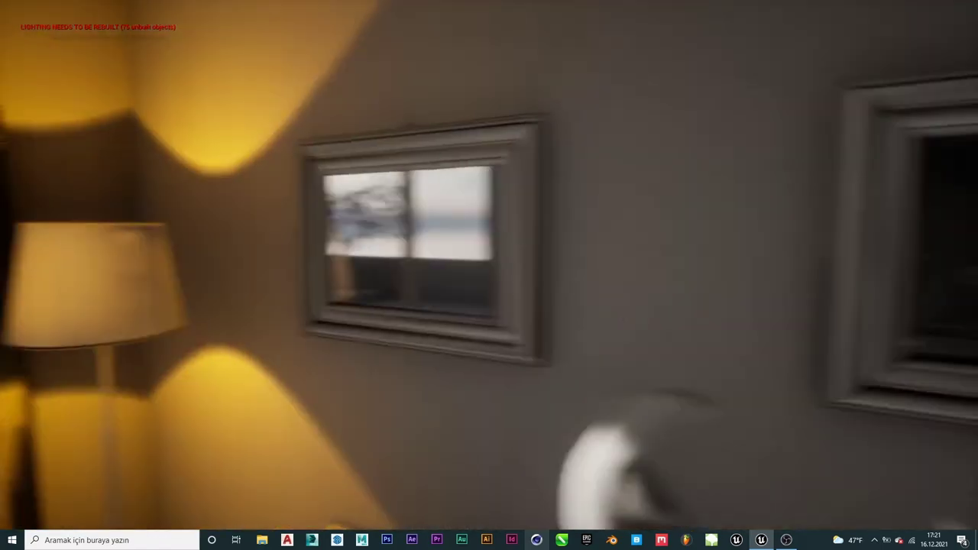
key("s")
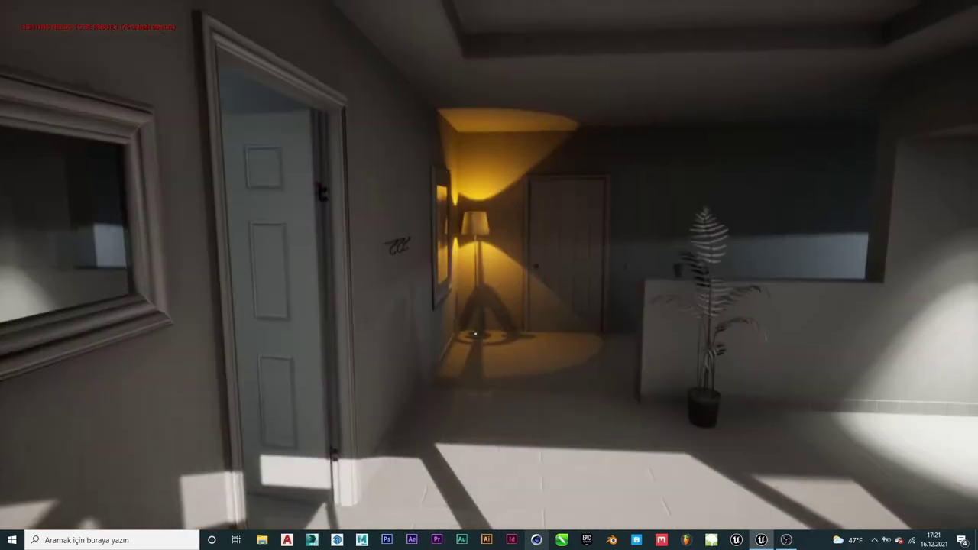
key("w")
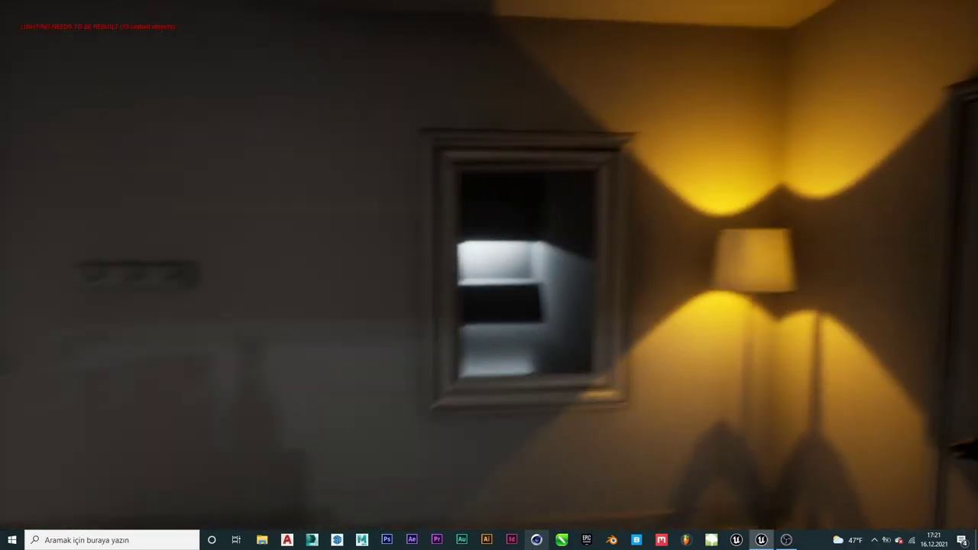
Step: Release control from the game, restore the editor panels, and drag a Sphere Reflection Capture into the room
key("shift+F1")
key("F11")
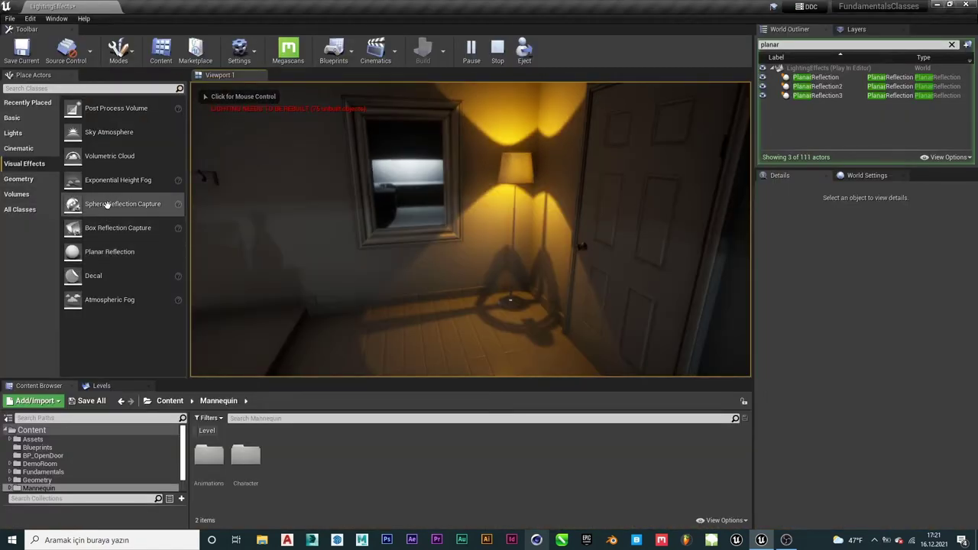
left_click_drag(107, 204, 413, 265)
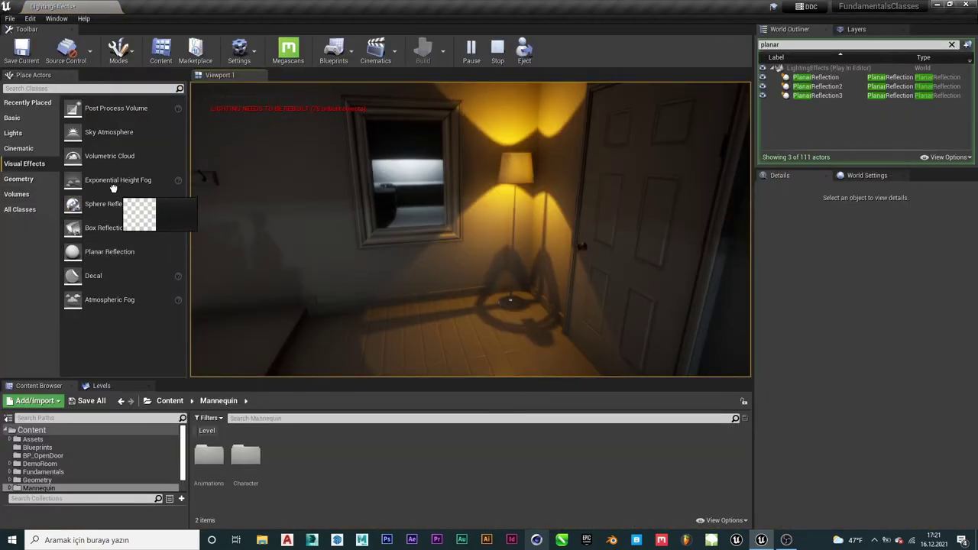
left_click_drag(96, 208, 114, 208)
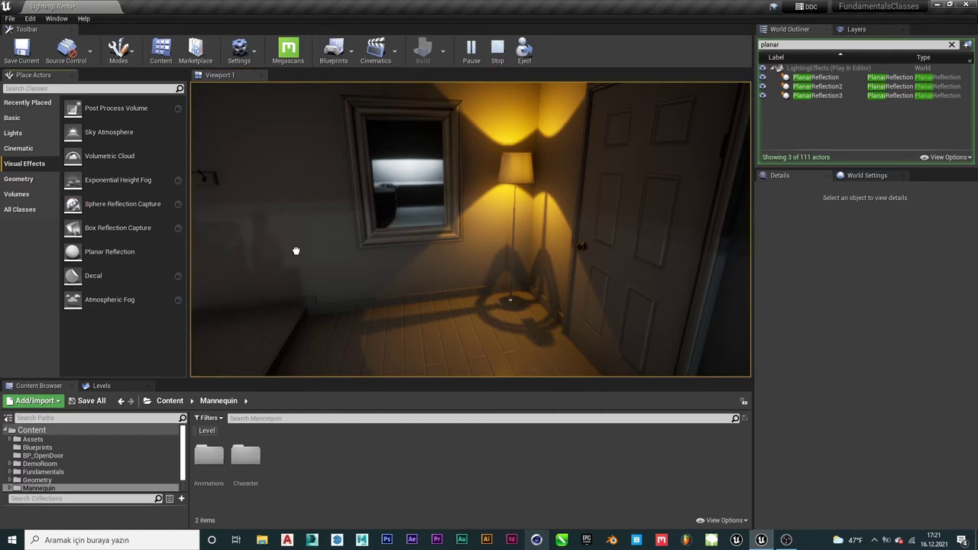
Step: Stop the play session, close the Message Log and bring the left wall into view
left_click(432, 340)
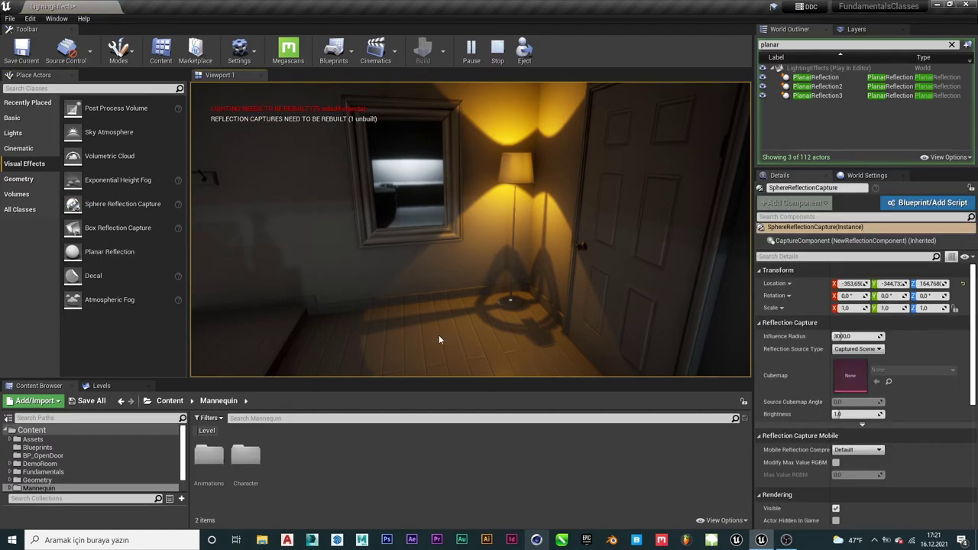
key("Escape")
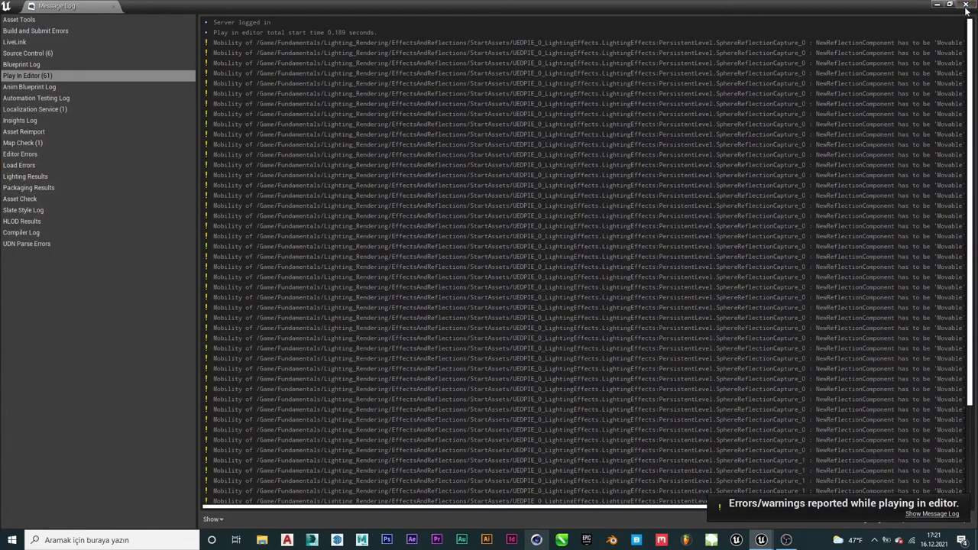
left_click(967, 6)
right_click_drag(470, 229, 428, 237)
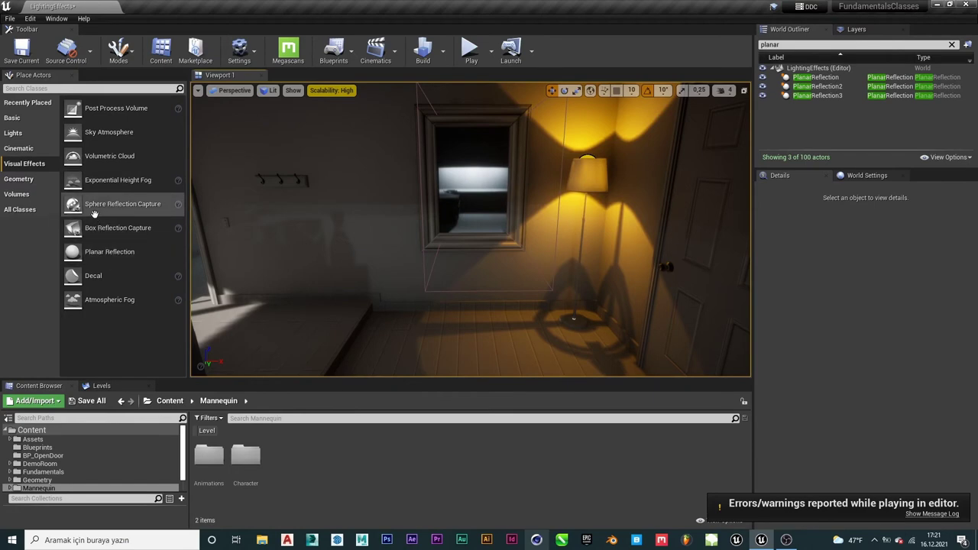
Step: Place a Sphere Reflection Capture at the lamp-side mirror's top-left, then a second by the statue's mirror
left_click_drag(98, 204, 101, 201)
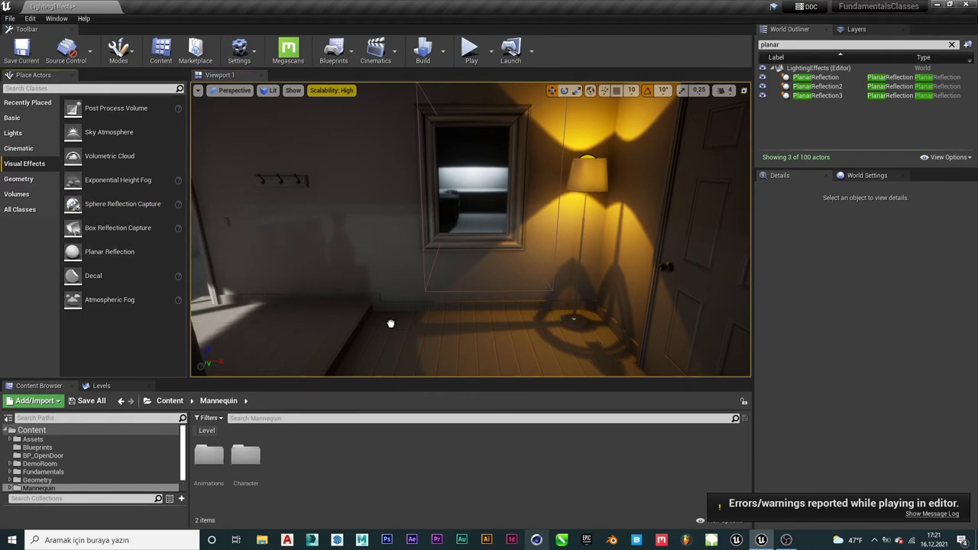
left_click_drag(391, 324, 482, 347)
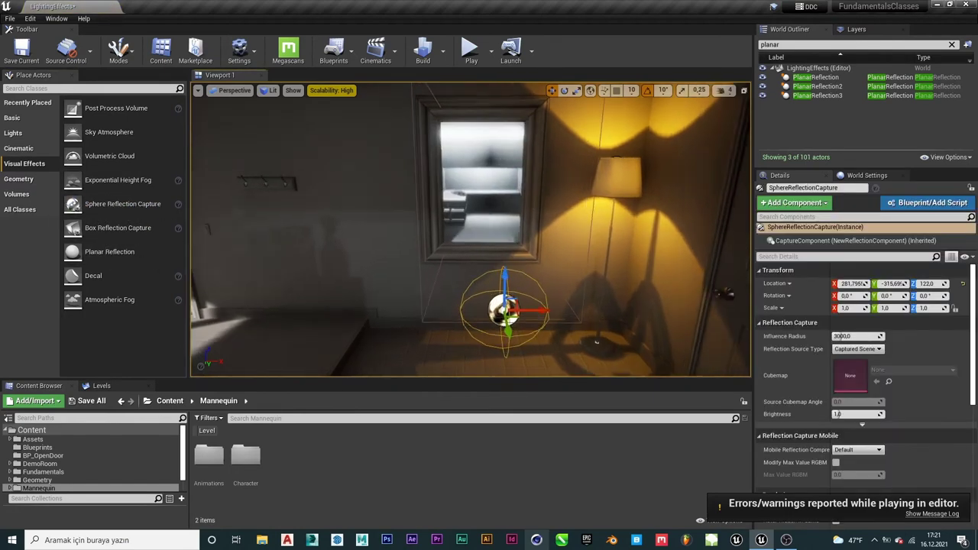
scroll(470, 229, "up", 3)
left_click_drag(505, 302, 516, 107)
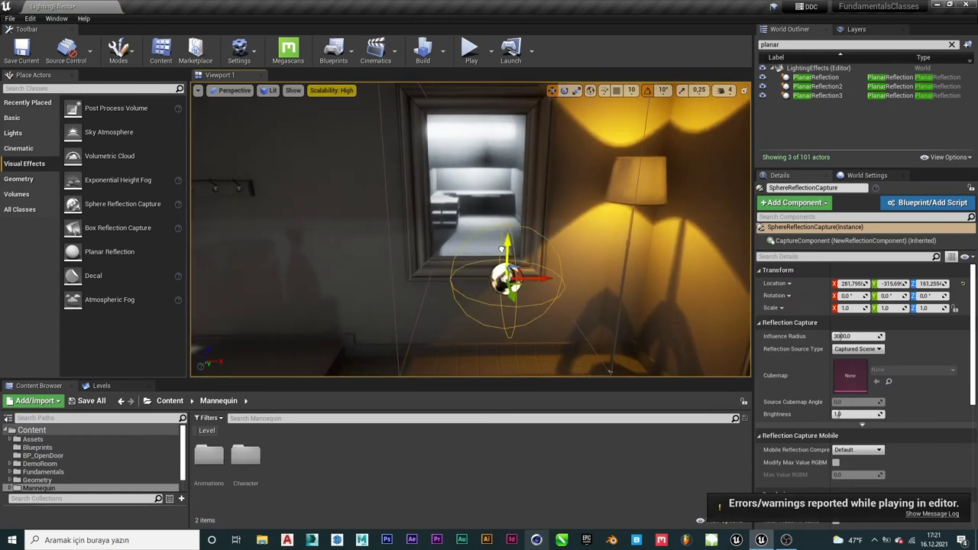
scroll(618, 374, "up", 8)
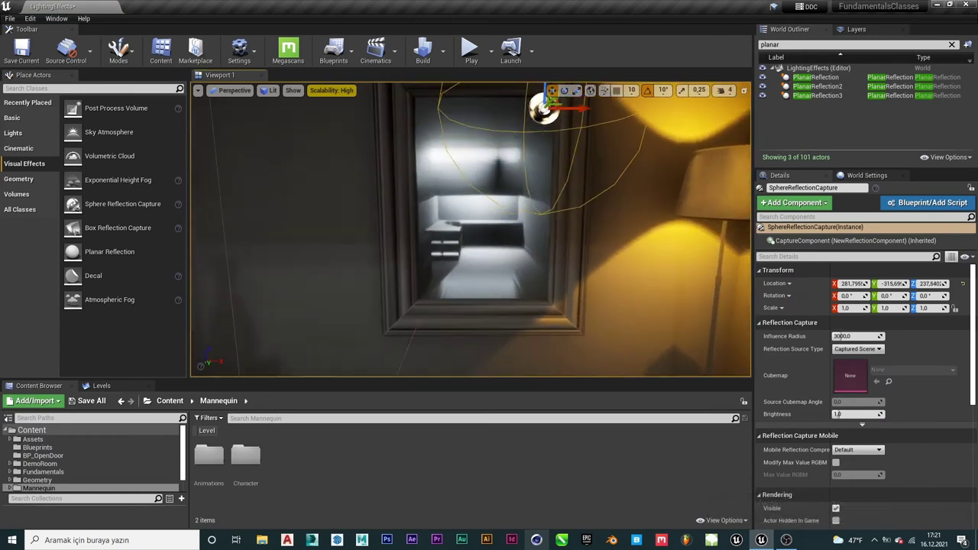
scroll(504, 84, "down", 5)
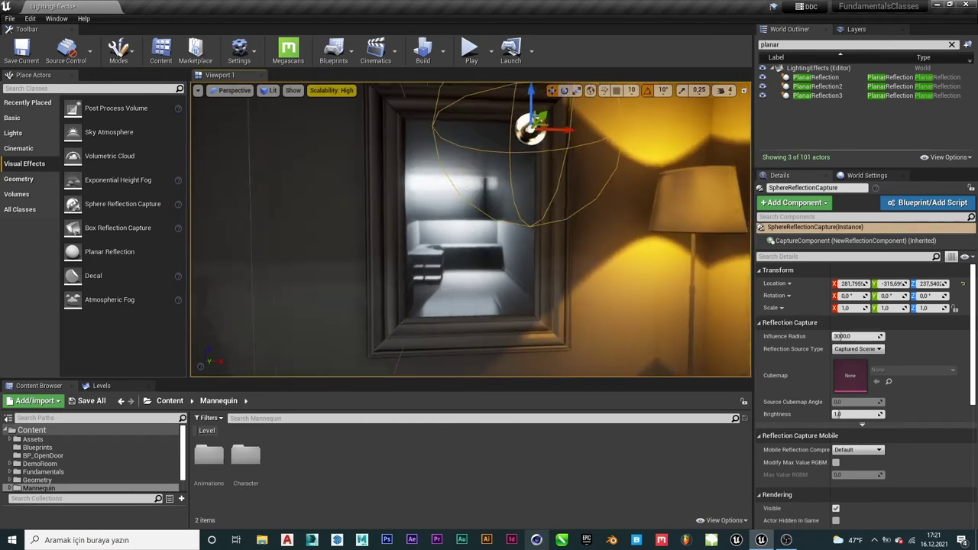
left_click_drag(566, 142, 314, 175)
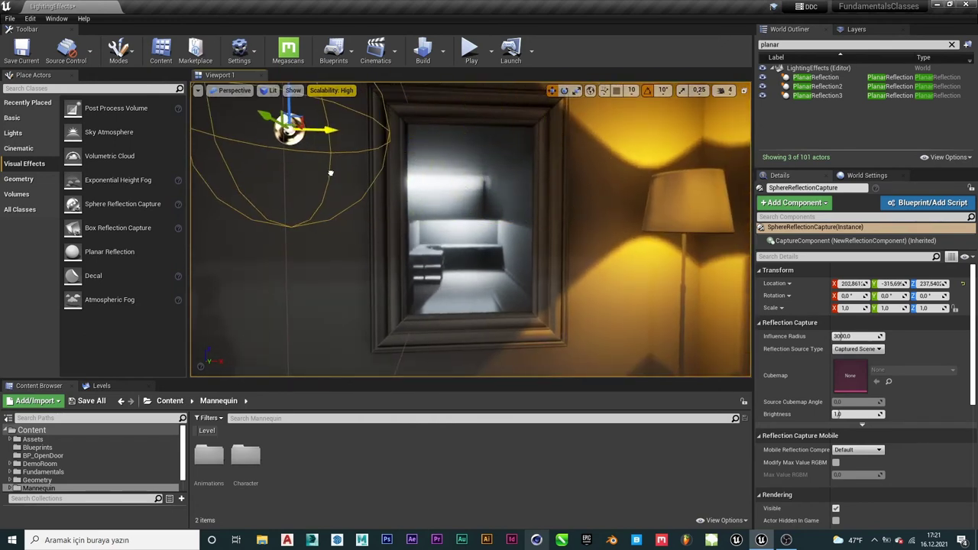
scroll(314, 175, "up", 4)
scroll(314, 175, "down", 4)
mouse_move(314, 175)
right_mouse_down()
mouse_move(229, 175)
mouse_move(252, 184)
right_mouse_up()
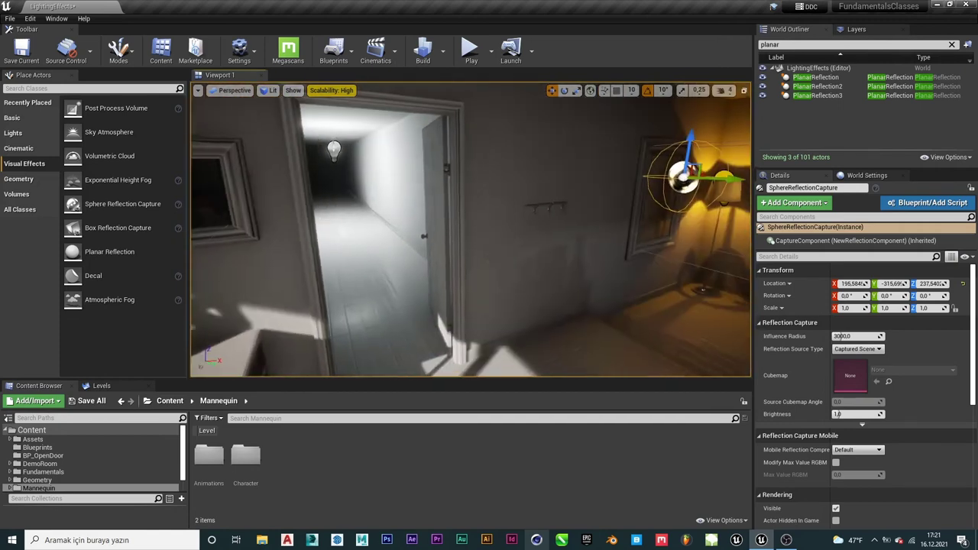
left_click_drag(85, 202, 412, 264)
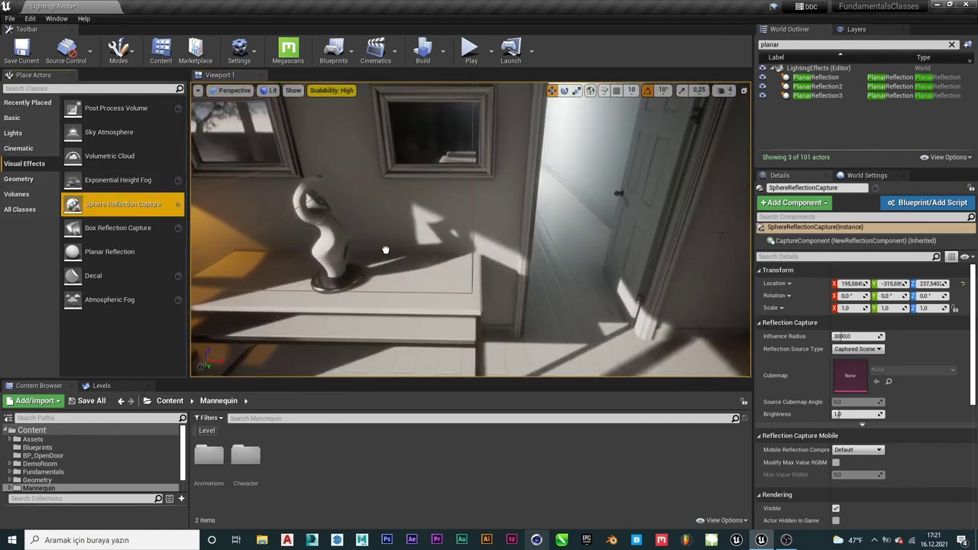
left_click(409, 192)
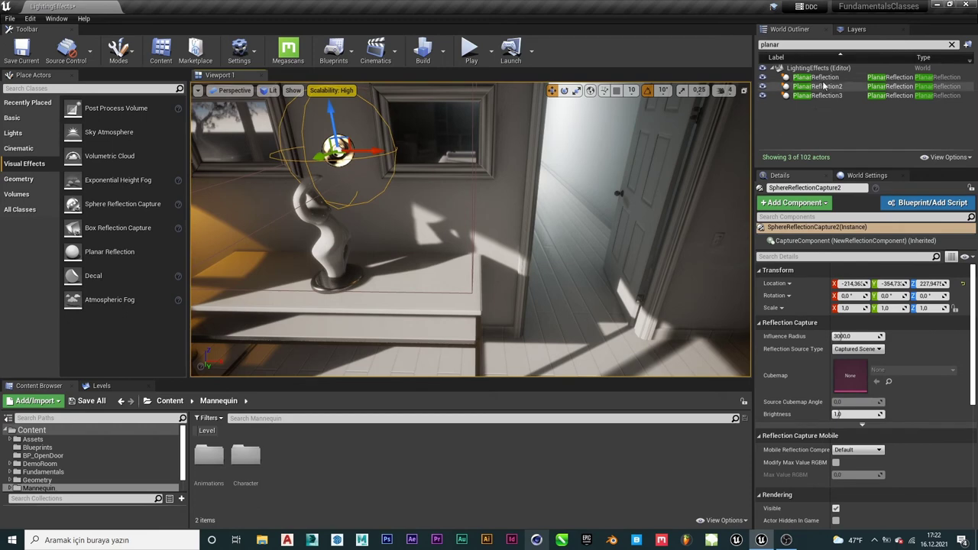
Step: Clear the Outliner filter, focus on SphereReflectionCapture2 and view it against the mirror, window and lamp
left_click(953, 45)
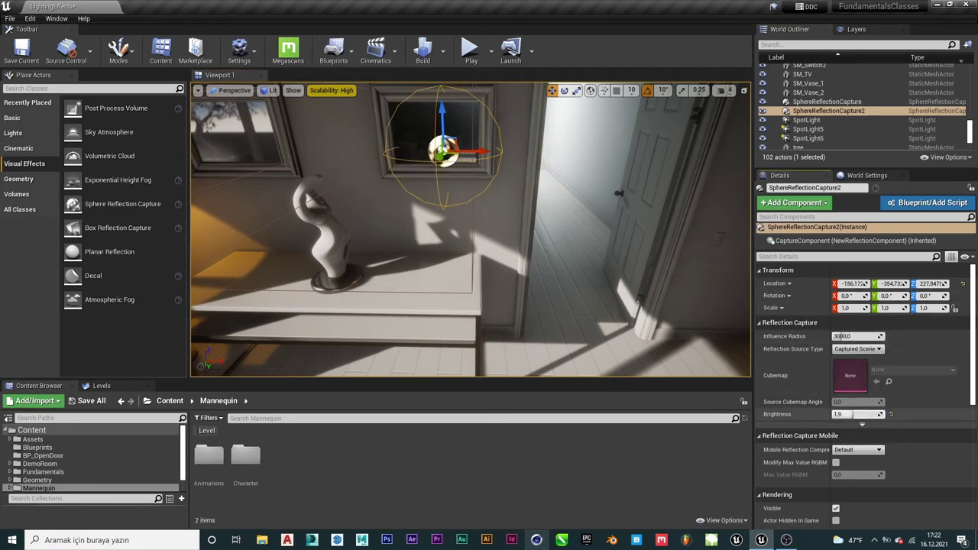
key("f")
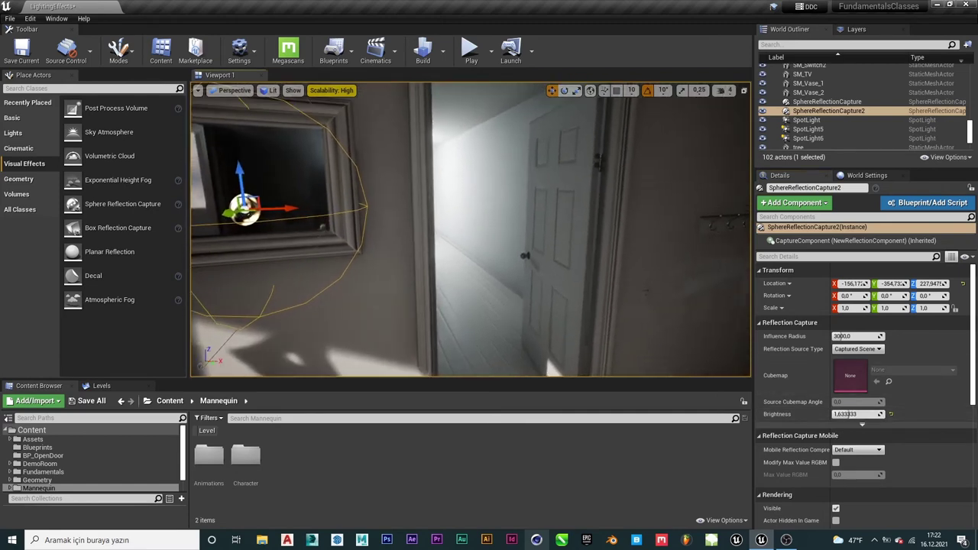
left_click_drag(747, 380, 688, 380, "alt")
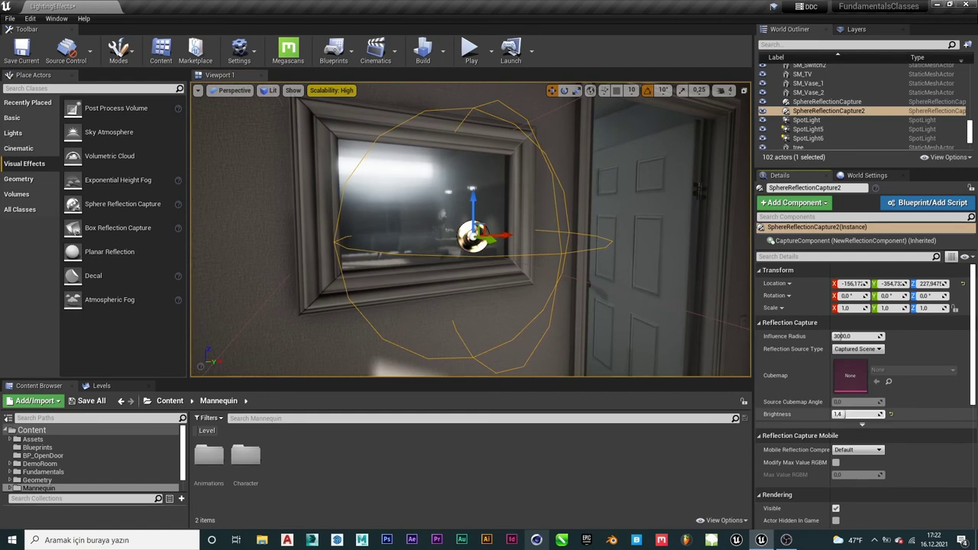
scroll(849, 459, "down", 5)
scroll(851, 465, "up", 5)
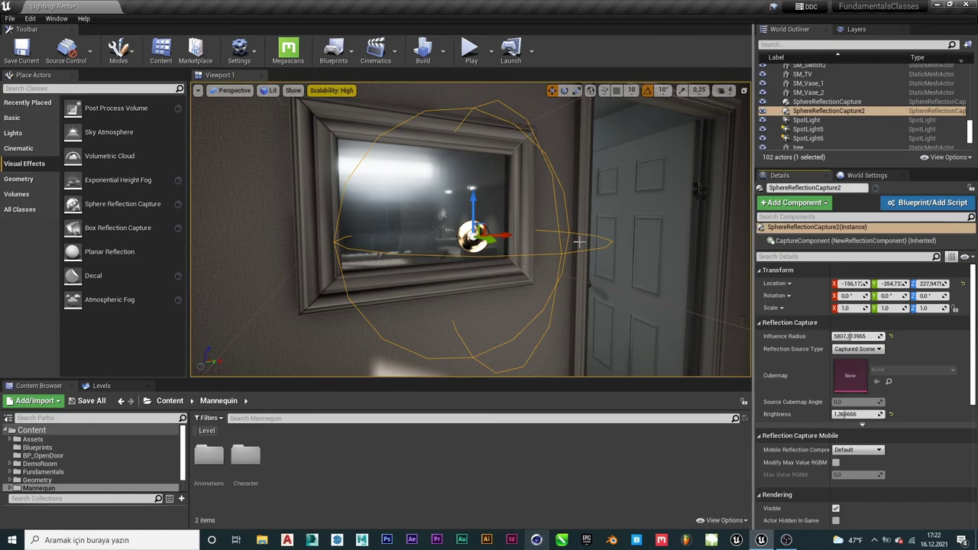
mouse_move(579, 242)
right_mouse_down()
mouse_move(196, 231)
mouse_move(474, 229)
mouse_move(428, 229)
right_mouse_up()
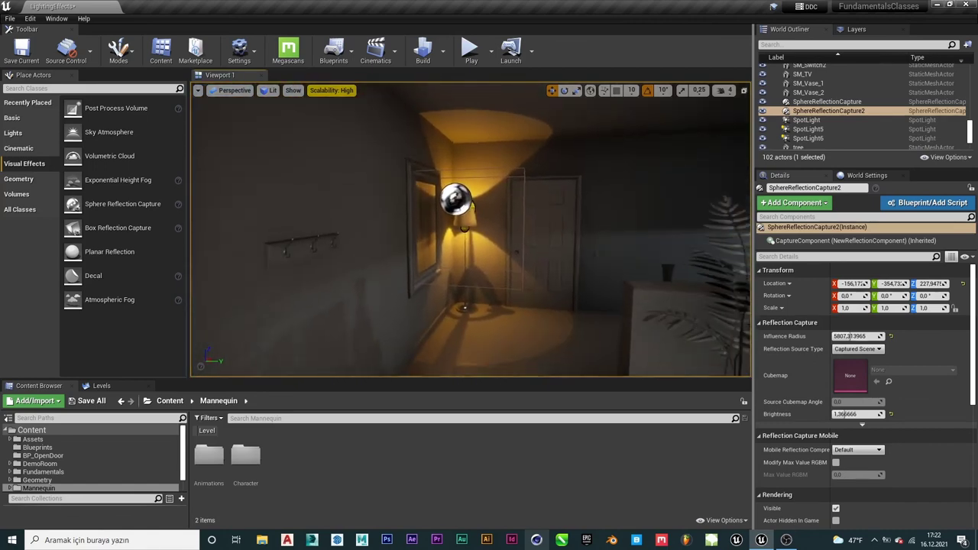
right_click_drag(550, 215, 557, 216)
Step: Play the level to preview the room's reflections
left_click(470, 49)
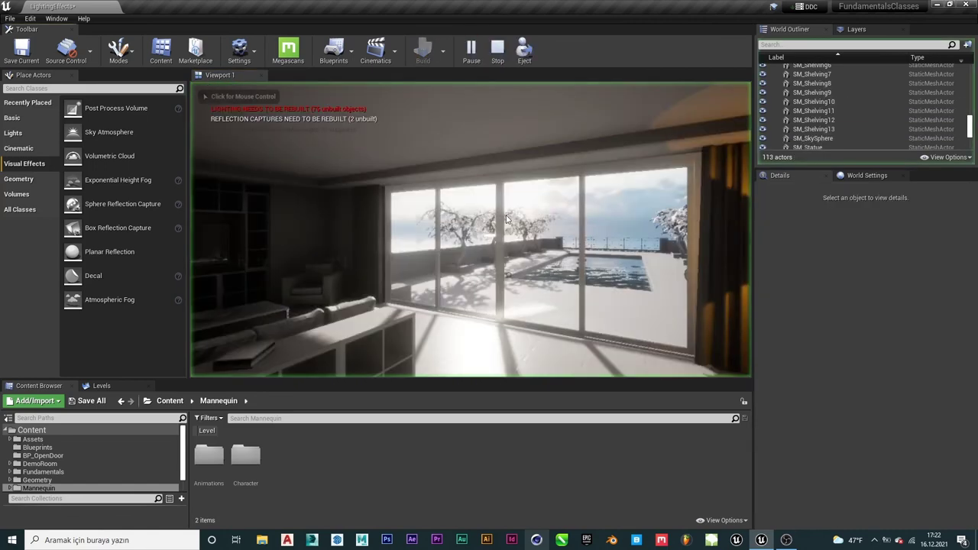